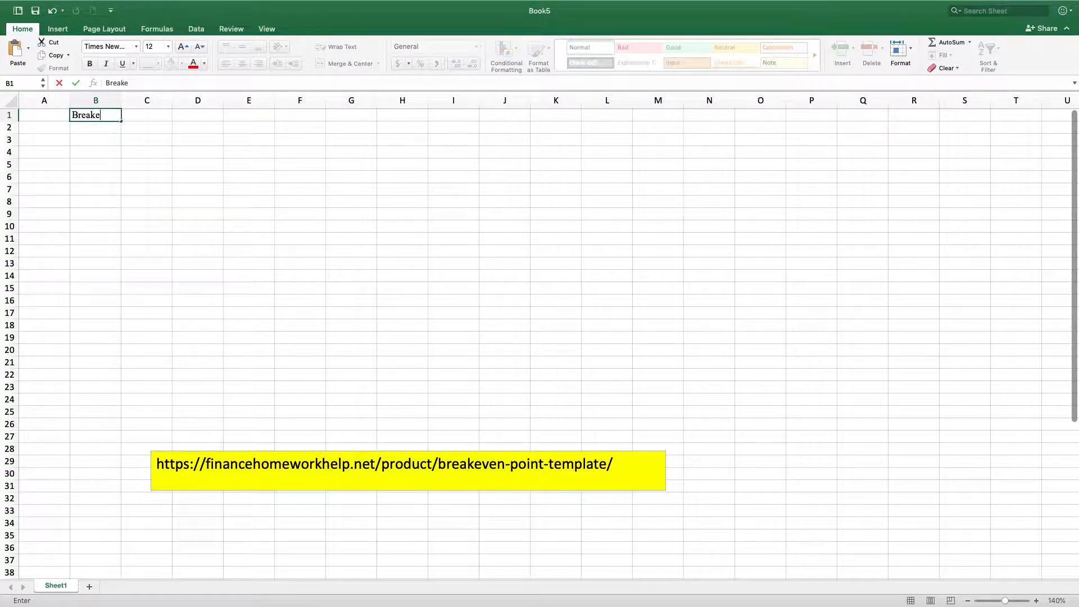
# Enter the title "Breakeven Point Template" in B1 and merge and center it across B1:F1
pyautogui.write('Point Template')
pyautogui.press('Return')
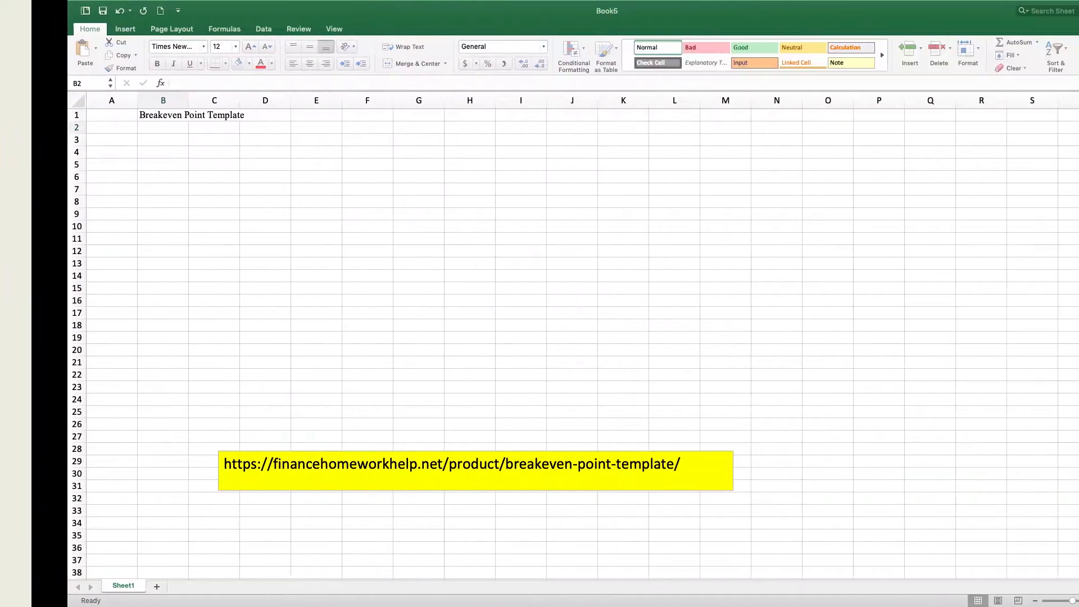
pyautogui.click(98, 117)
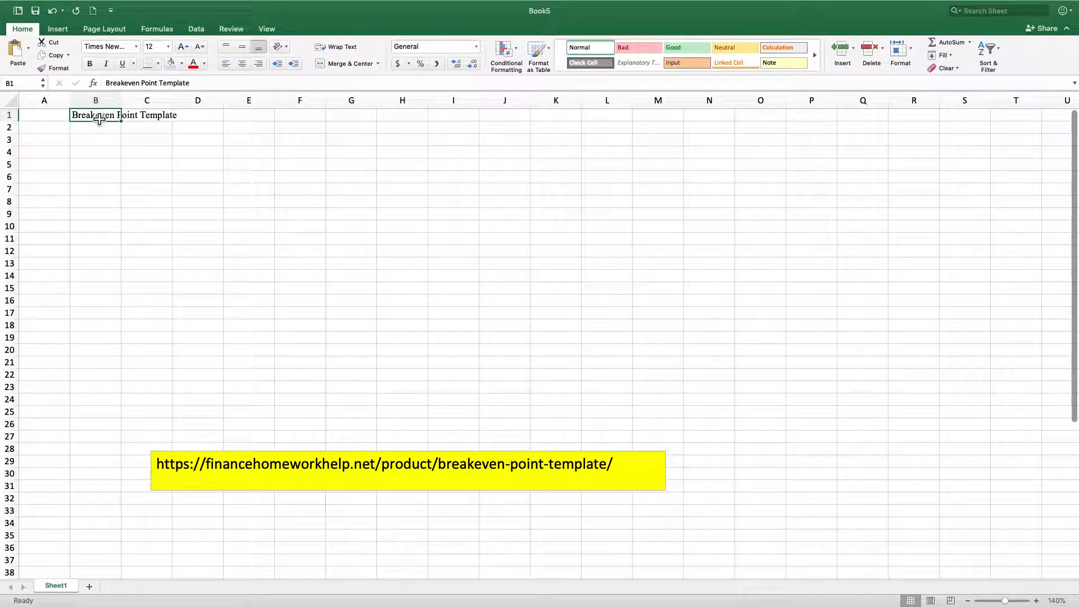
pyautogui.moveTo(99, 119); pyautogui.dragTo(313, 115)
pyautogui.click(344, 65)
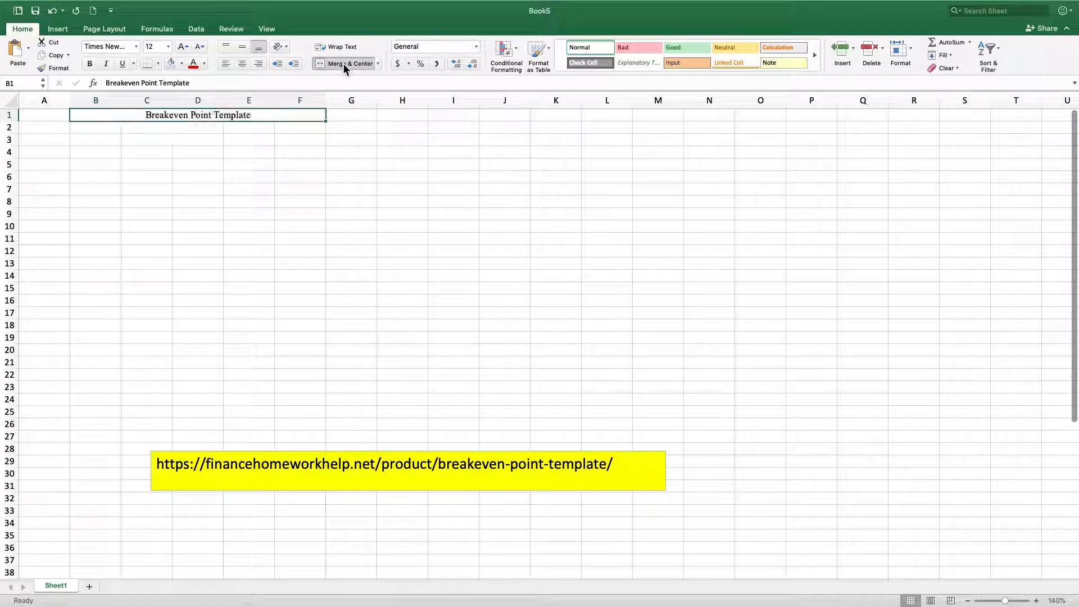
pyautogui.click(169, 164)
# Give the merged title in row 1 a yellow fill and make its text bold
pyautogui.click(176, 114)
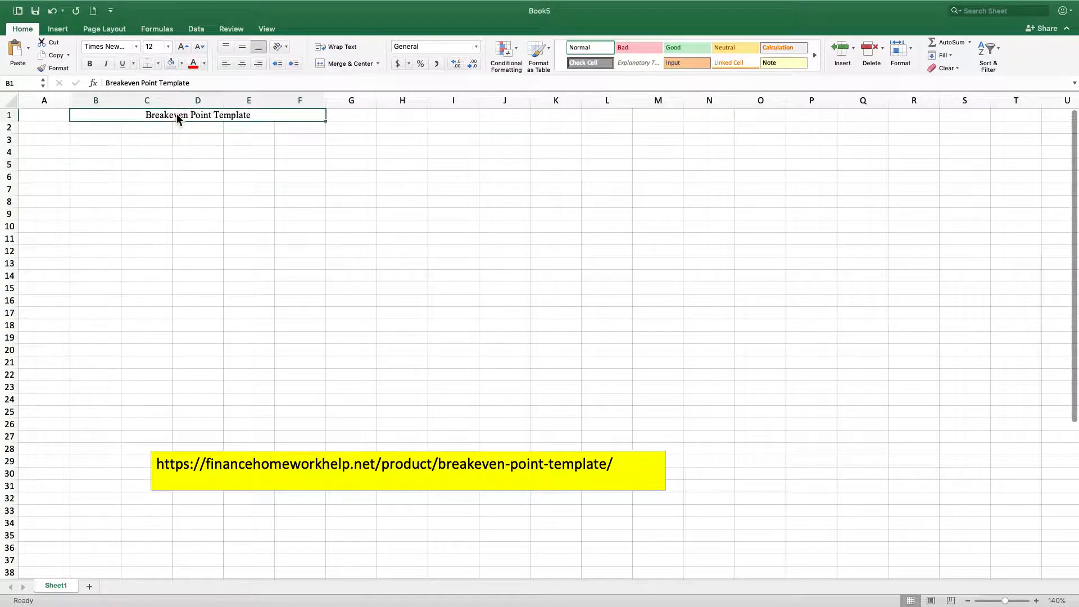
pyautogui.click(182, 64)
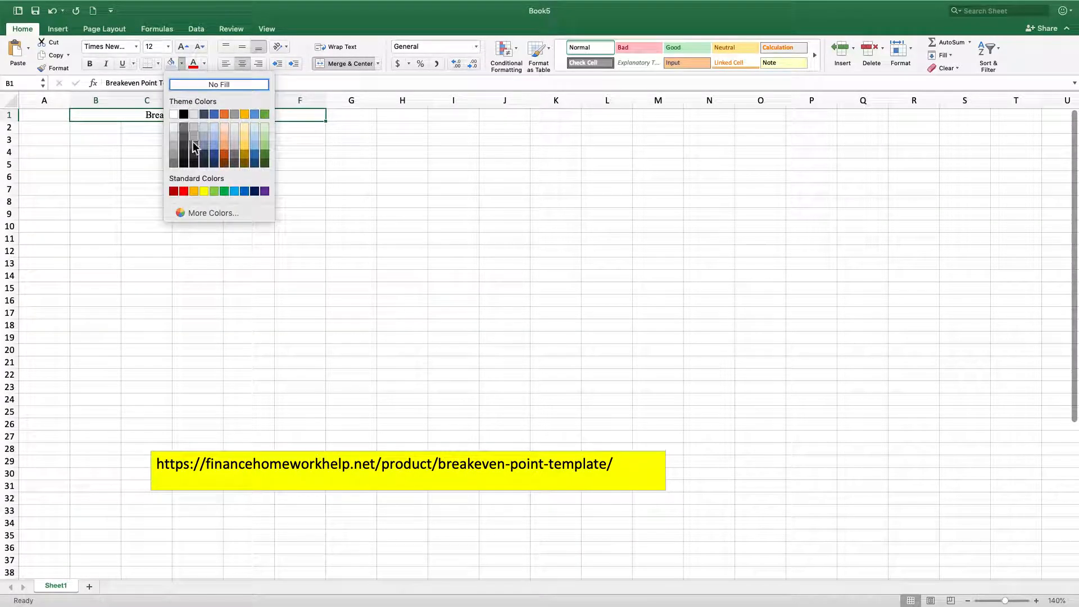
pyautogui.click(205, 191)
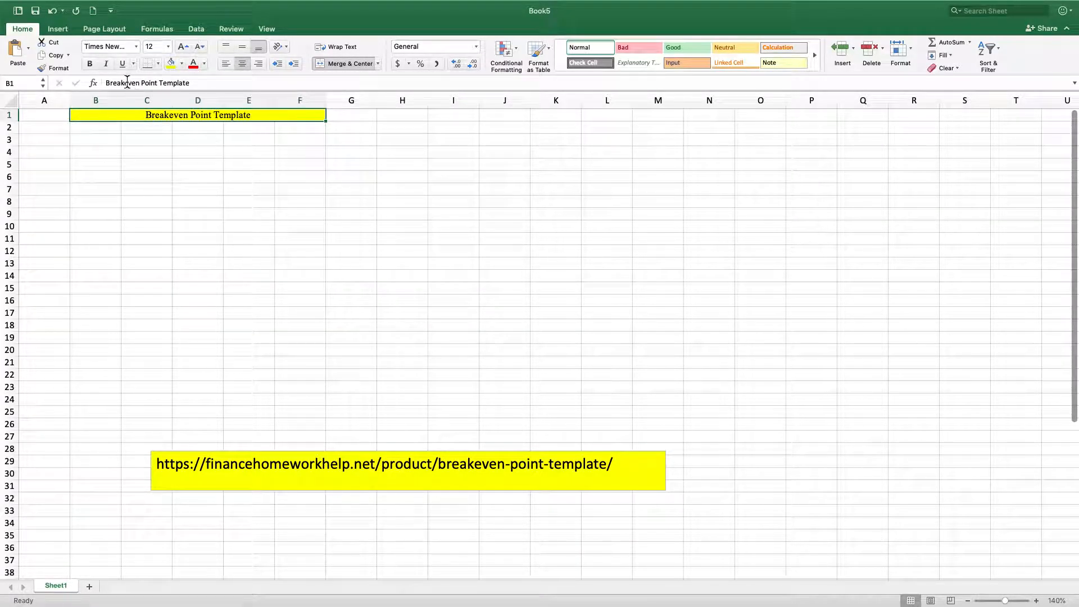
pyautogui.click(90, 63)
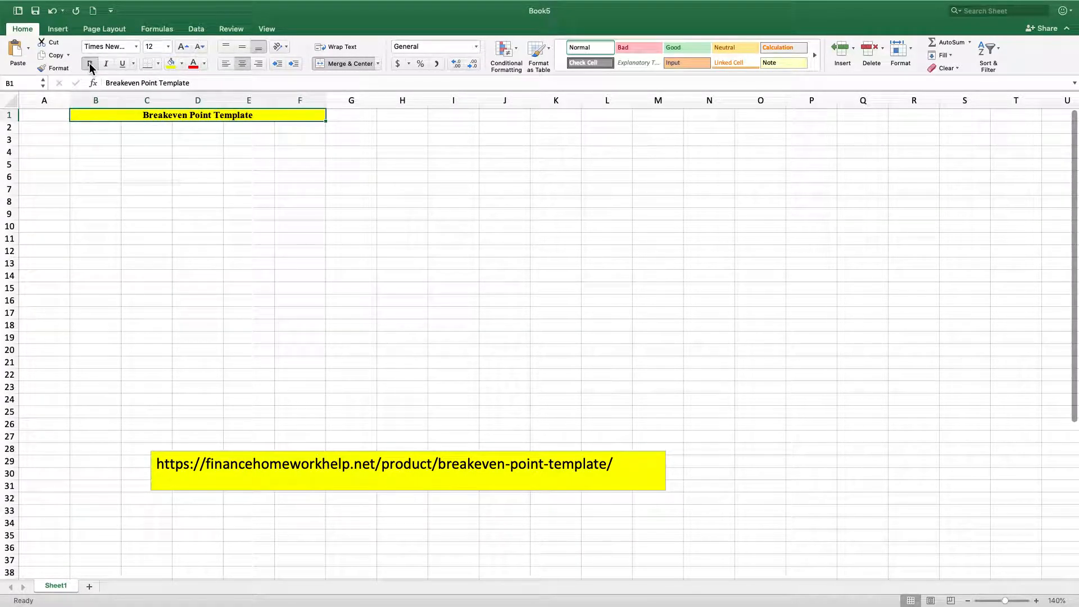
# Enter the section heading "Solutions" in B3
pyautogui.click(106, 134)
pyautogui.click(155, 163)
pyautogui.click(113, 140)
pyautogui.write('S')
pyautogui.write('lo')
pyautogui.press('BackSpace')
pyautogui.press('BackSpace')
pyautogui.write('loutions')
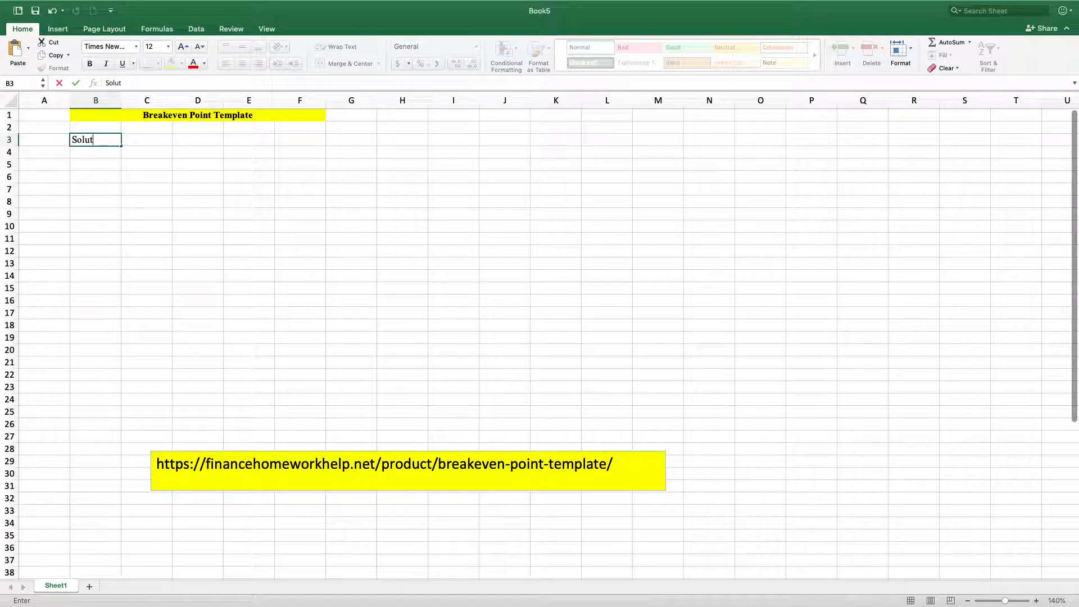
pyautogui.press('Tab')
# Enter the section heading "Data Block" in E3
pyautogui.press('Tab')
pyautogui.press('Tab')
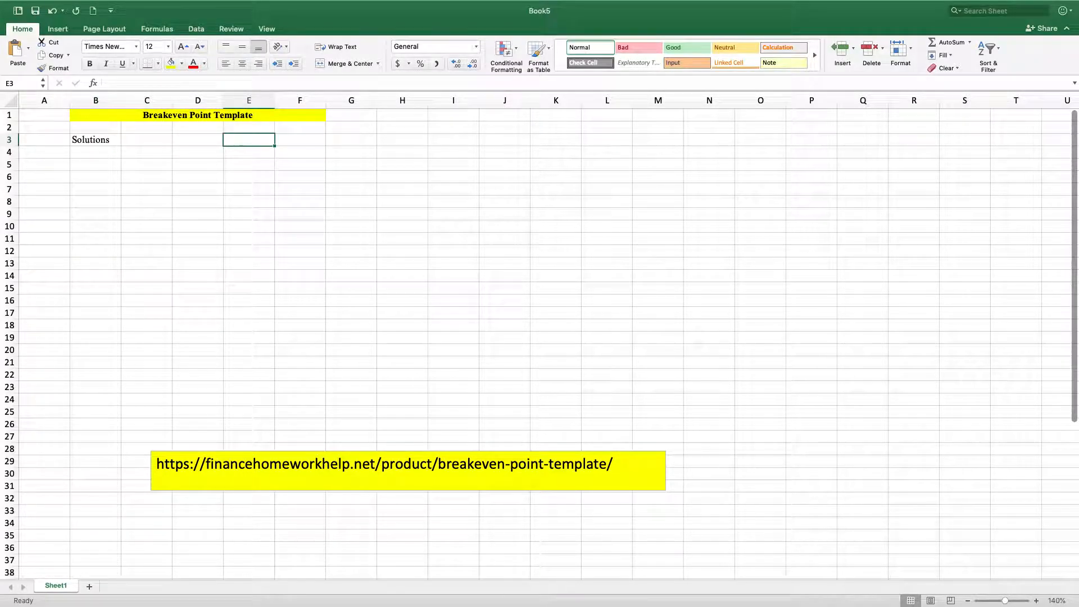
pyautogui.write('Re')
pyautogui.press('BackSpace')
pyautogui.press('BackSpace')
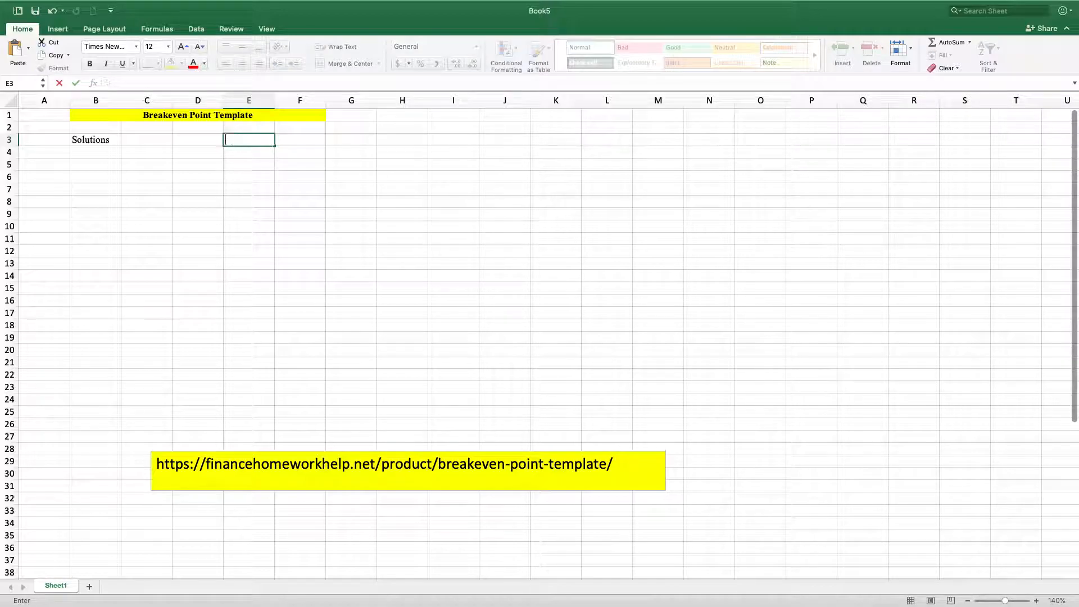
pyautogui.write('Data Block')
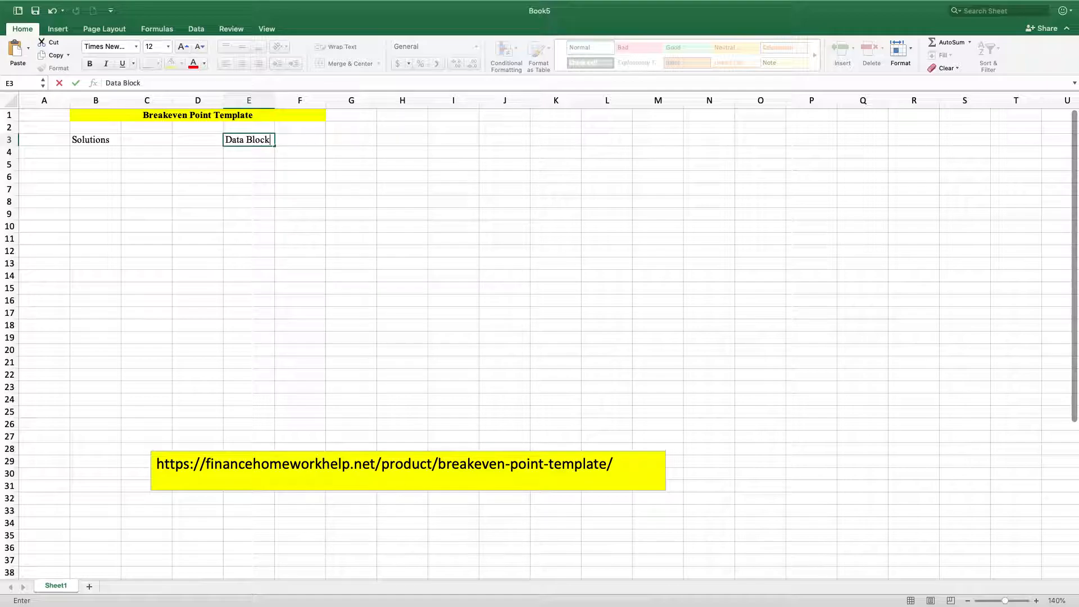
pyautogui.press('Return')
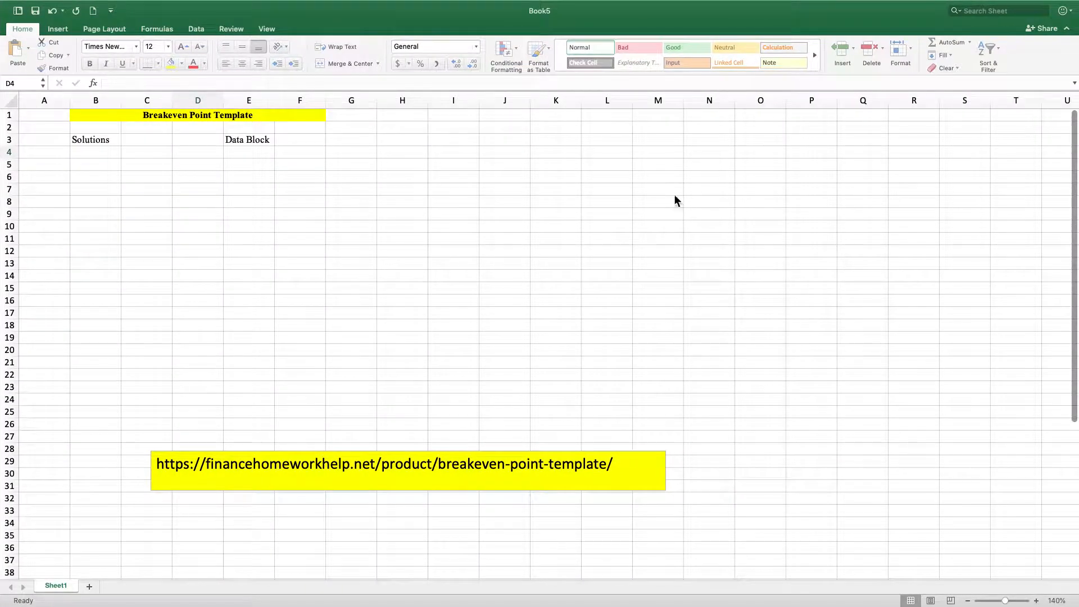
# Merge and center the Solutions heading across B3:C3 and the Data Block heading across E3:F3
pyautogui.moveTo(106, 144); pyautogui.dragTo(149, 144)
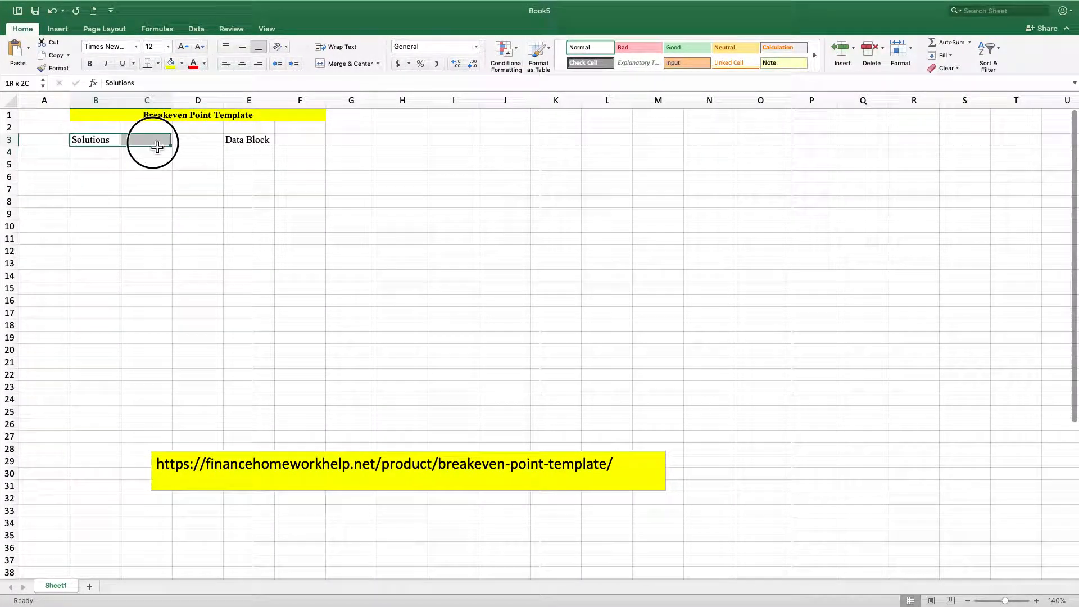
pyautogui.click(334, 63)
pyautogui.moveTo(253, 142); pyautogui.dragTo(305, 144)
pyautogui.click(340, 63)
# Make the Data Block and Solutions headings bold and give both a yellow fill
pyautogui.click(89, 64)
pyautogui.click(130, 143)
pyautogui.click(89, 63)
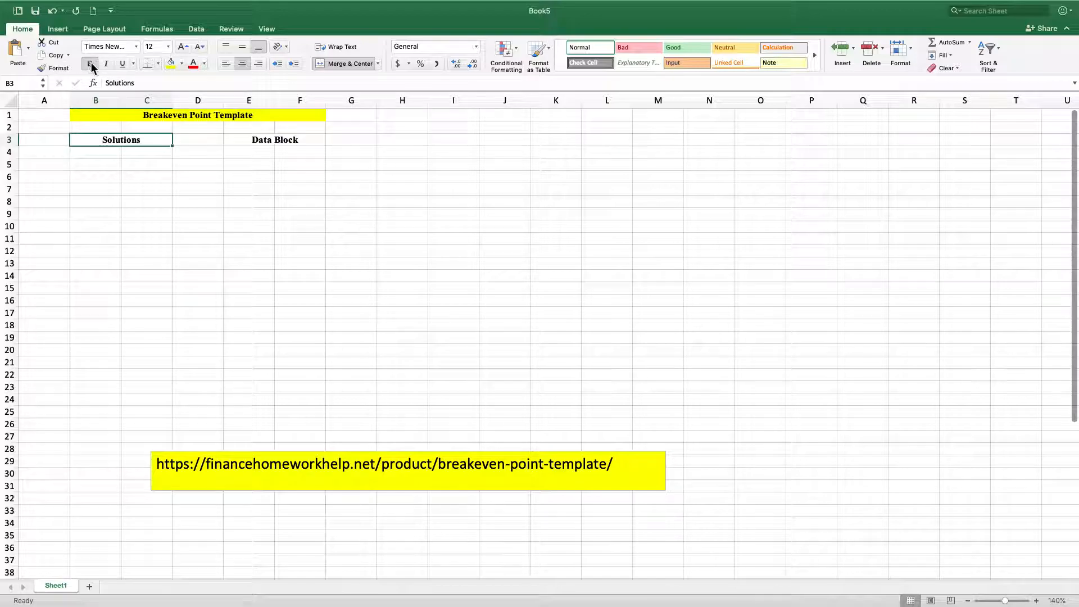
pyautogui.click(170, 63)
pyautogui.click(282, 145)
pyautogui.click(171, 63)
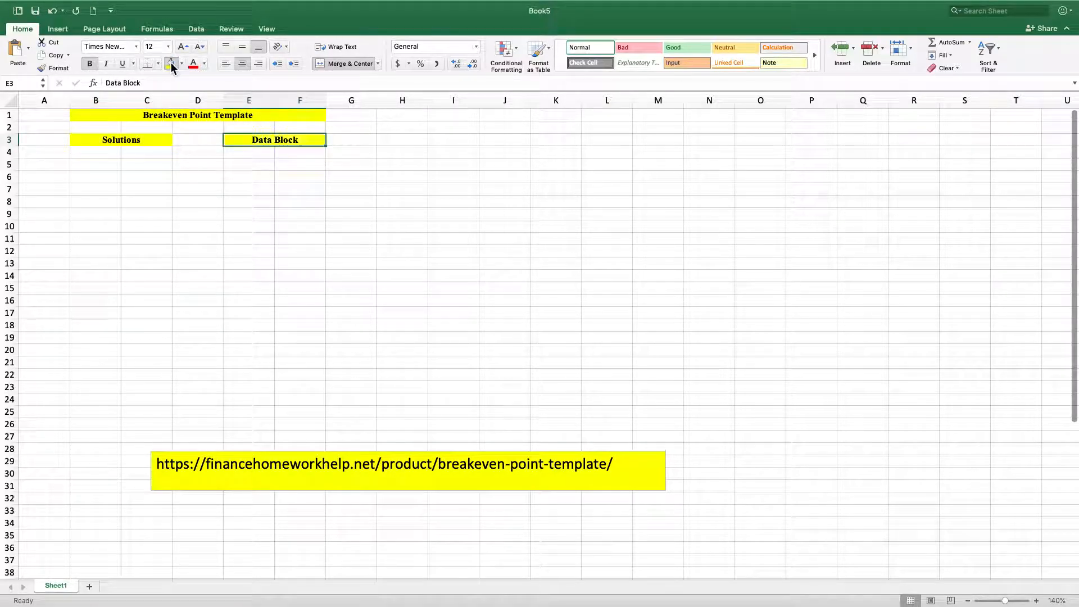
# Enter Sales Price, Variable Costs, Fixed Costs and Quantity Sold in E4:E7, and widen column E to 13.50
pyautogui.click(256, 154)
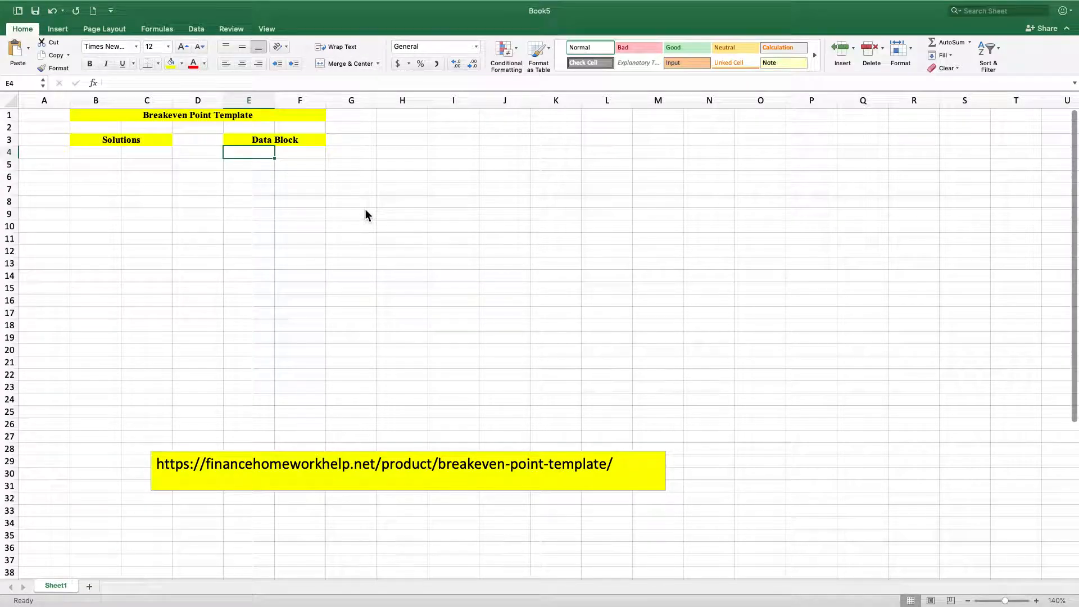
pyautogui.write('Sales Price')
pyautogui.press('Return')
pyautogui.write('V')
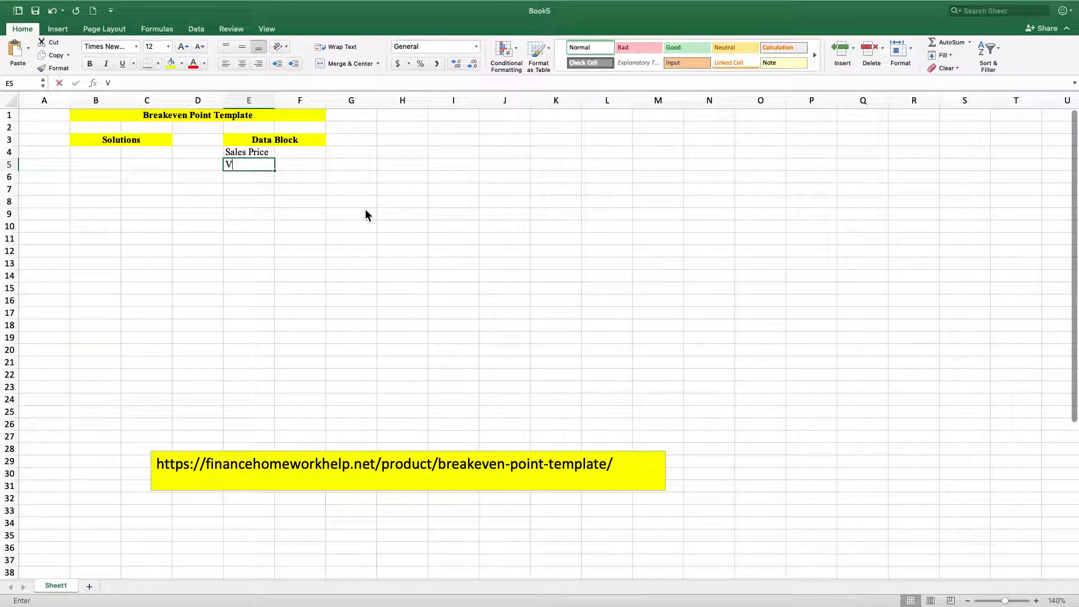
pyautogui.write('ariab')
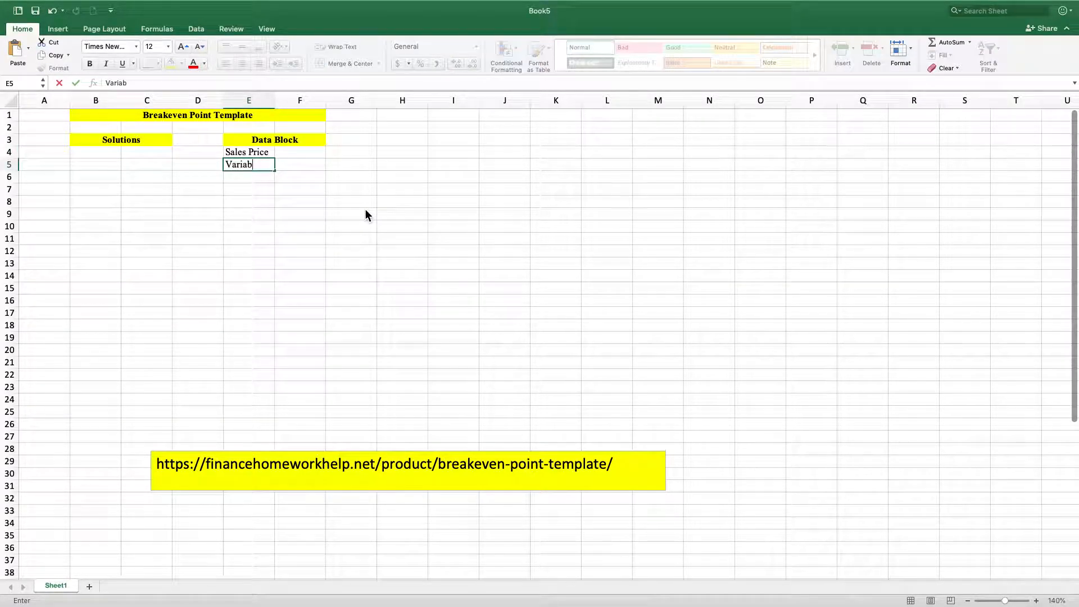
pyautogui.write('le Costs')
pyautogui.press('Return')
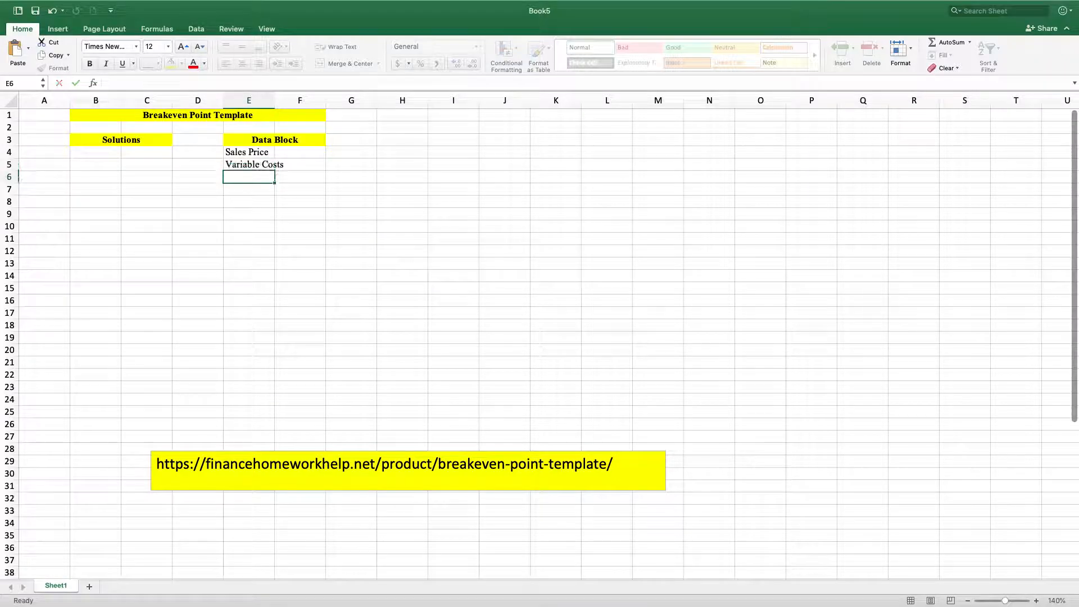
pyautogui.write('Fixed Costs')
pyautogui.press('Return')
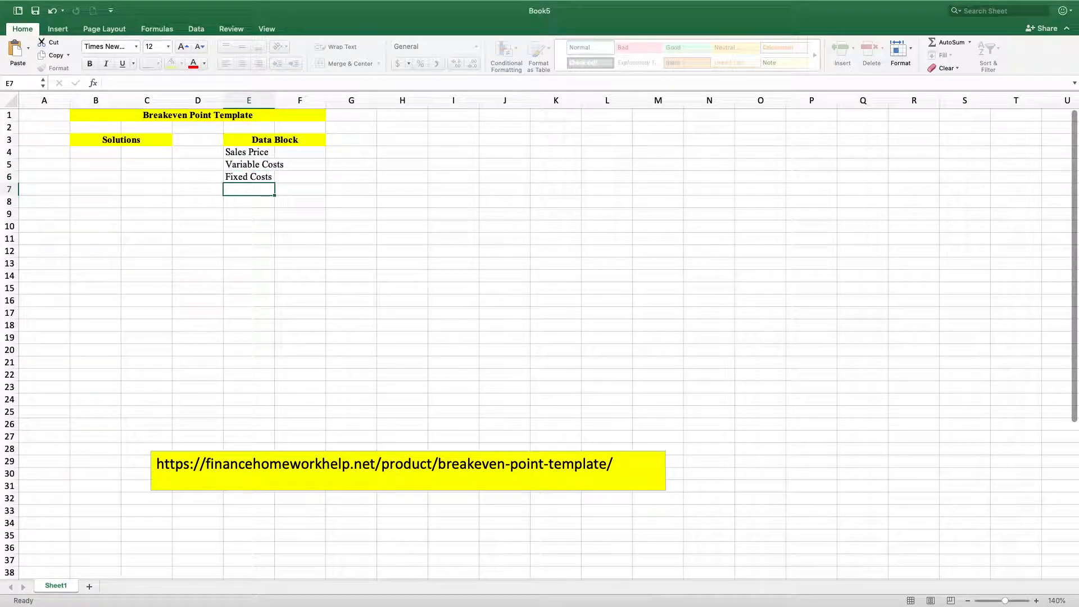
pyautogui.write('Quantity Sole')
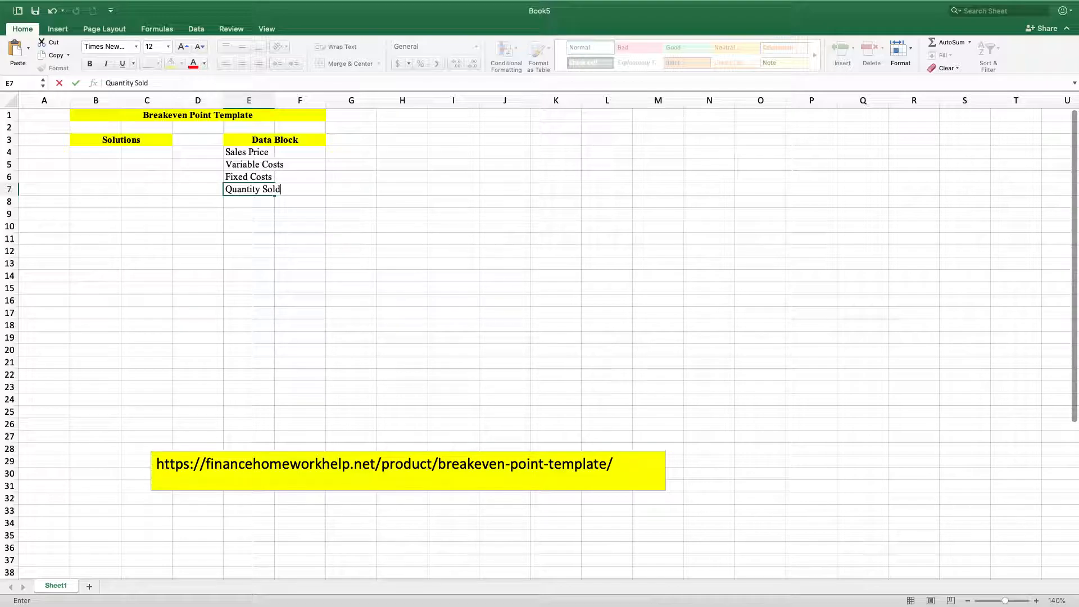
pyautogui.press('Return')
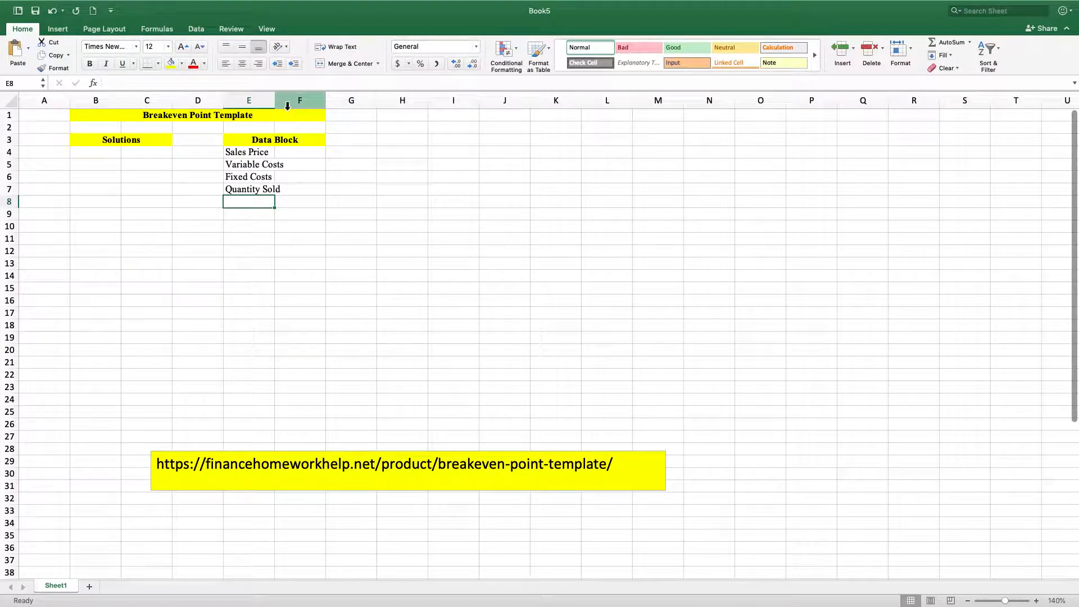
pyautogui.moveTo(275, 101); pyautogui.dragTo(291, 101)
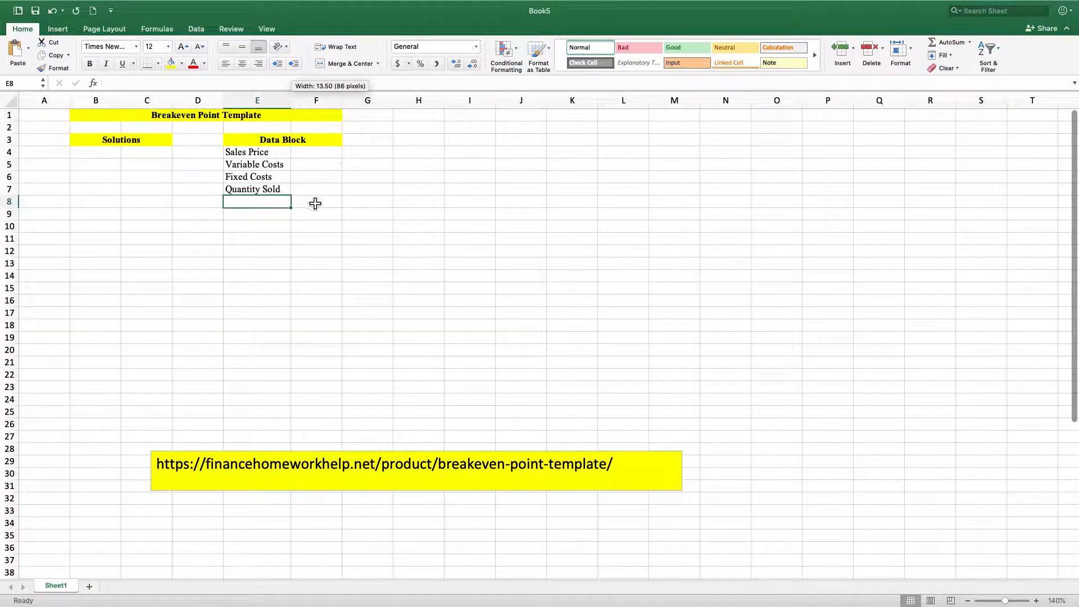
pyautogui.click(314, 203)
# Fill the Data Block input cells F4:F7 light blue and the Solutions result cells C4:C7 light gray
pyautogui.moveTo(308, 151); pyautogui.dragTo(307, 189)
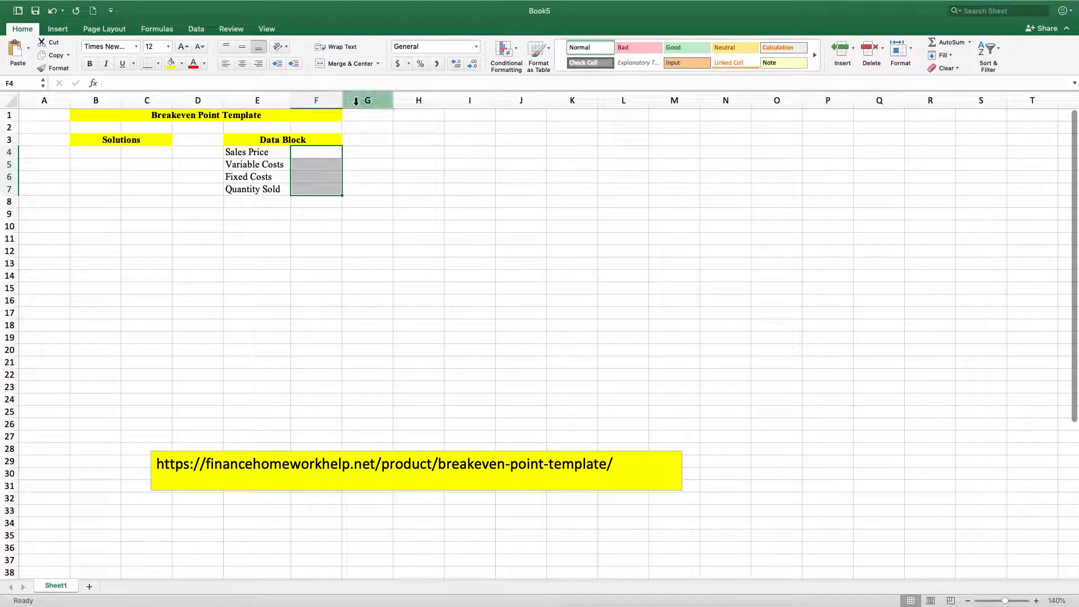
pyautogui.click(181, 64)
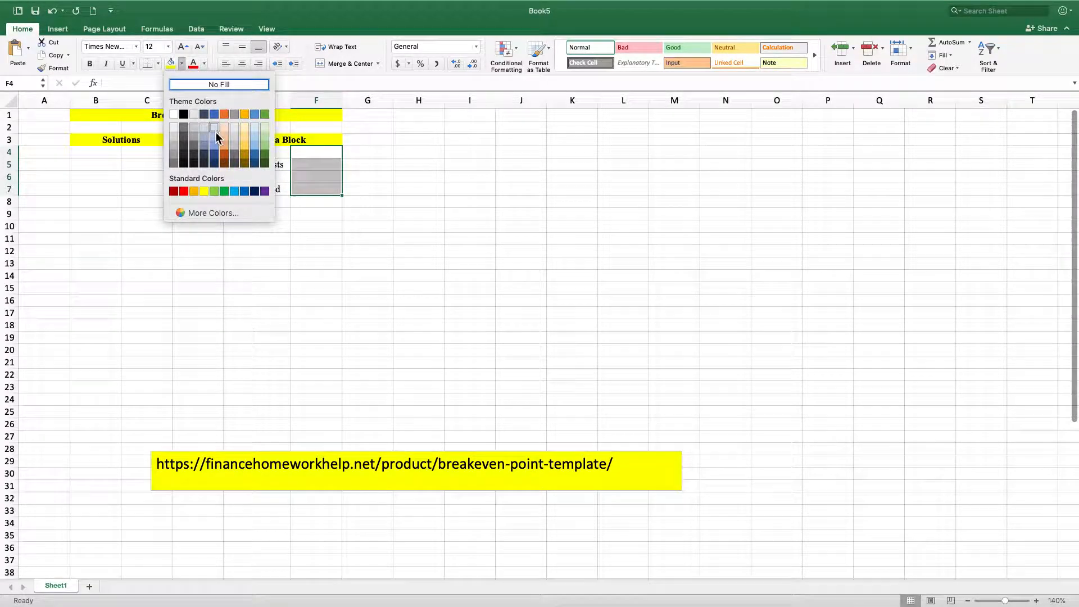
pyautogui.click(216, 133)
pyautogui.moveTo(147, 152); pyautogui.dragTo(153, 194)
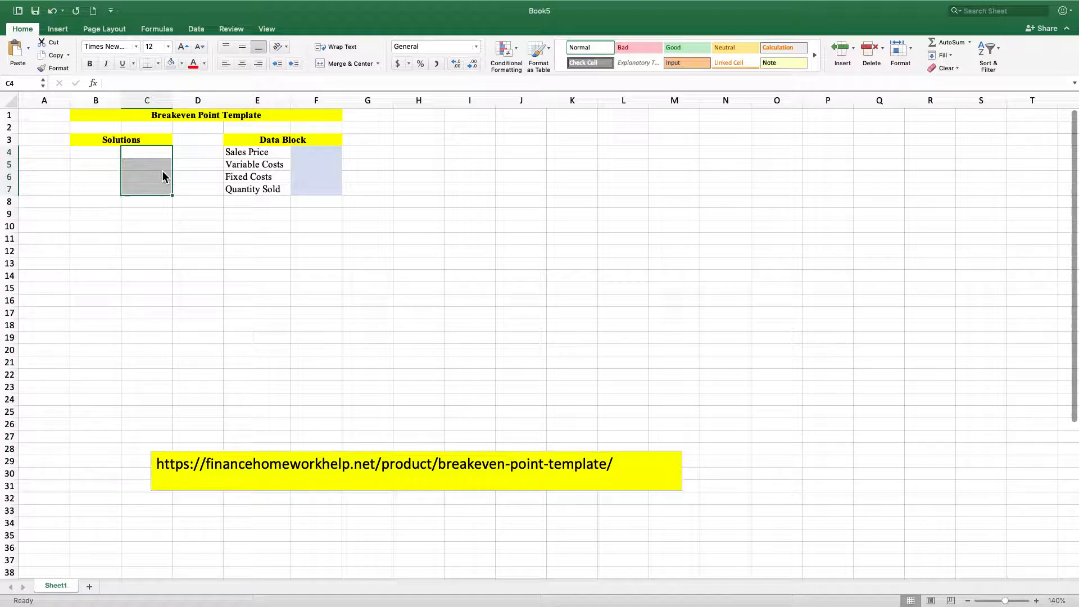
pyautogui.click(181, 63)
pyautogui.click(178, 138)
# Enter the labels "Solve for Sales Price" in B4 and "Solve for Variable Costs" in B5
pyautogui.click(113, 159)
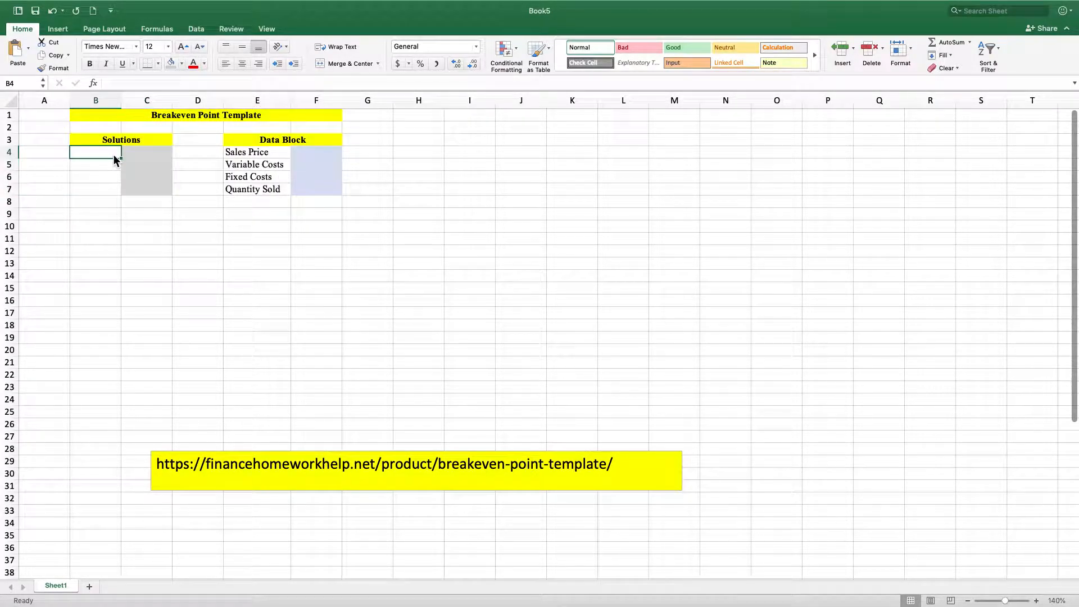
pyautogui.write('Solve')
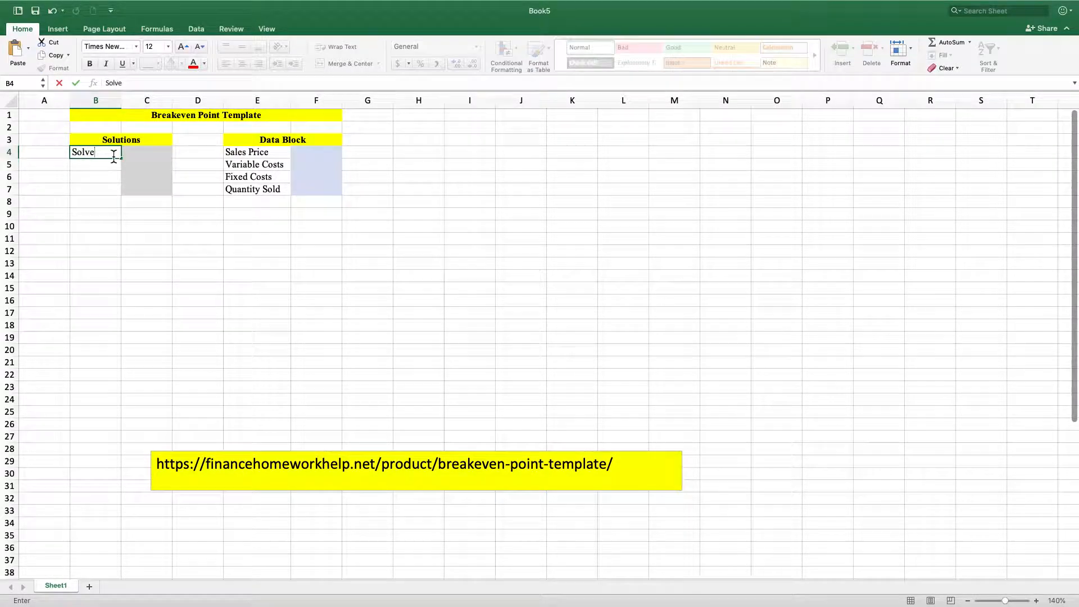
pyautogui.write(' for Sa')
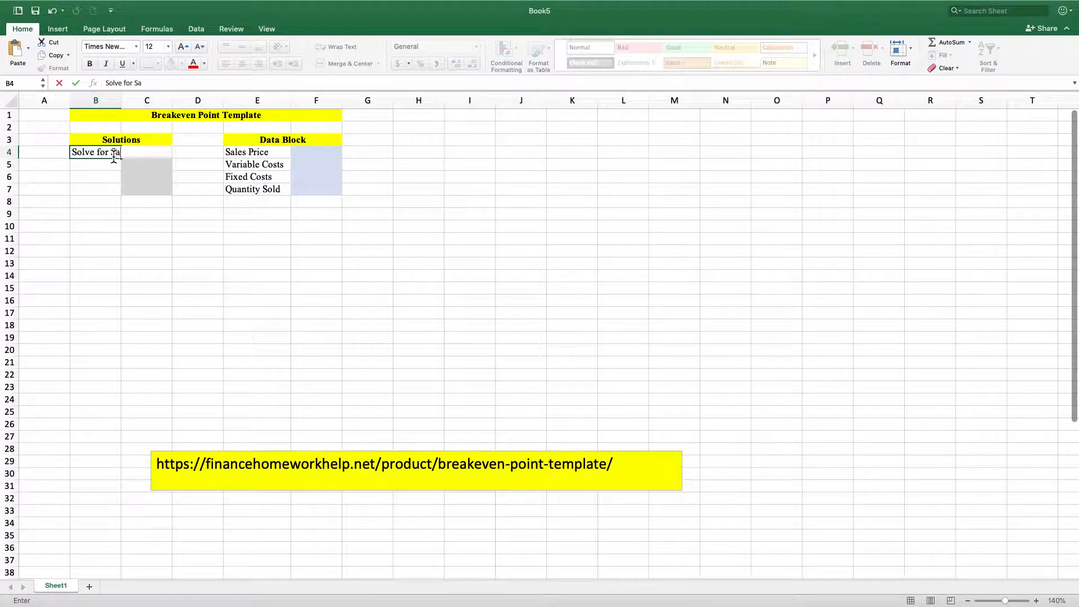
pyautogui.write('les Price')
pyautogui.press('Return')
pyautogui.write('Solve ')
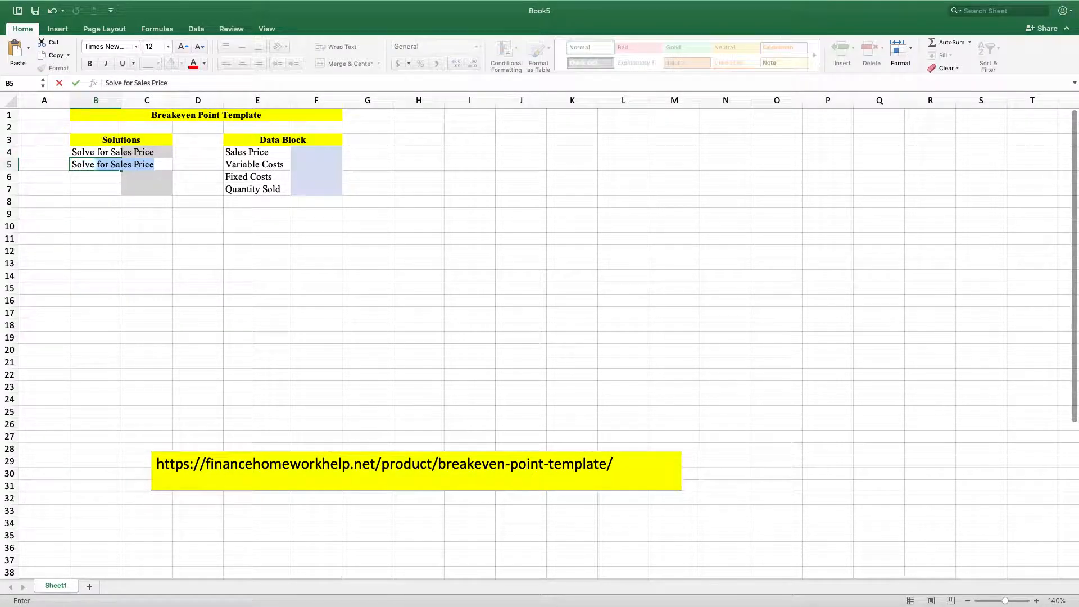
pyautogui.write('for')
pyautogui.press('BackSpace')
pyautogui.write('Co')
pyautogui.press('BackSpace')
pyautogui.press('BackSpace')
pyautogui.write('Variable Costs')
pyautogui.press('Return')
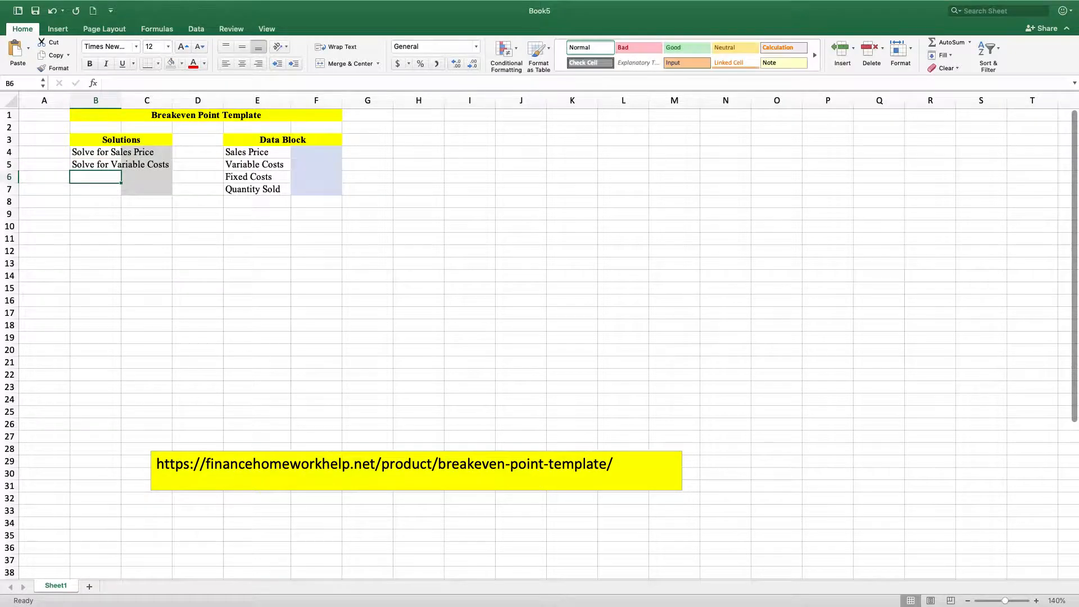
# Enter the labels "Solve for Fixed Costs" in B6 and "Solve for Quantity Sold" in B7
pyautogui.write('Solve fo')
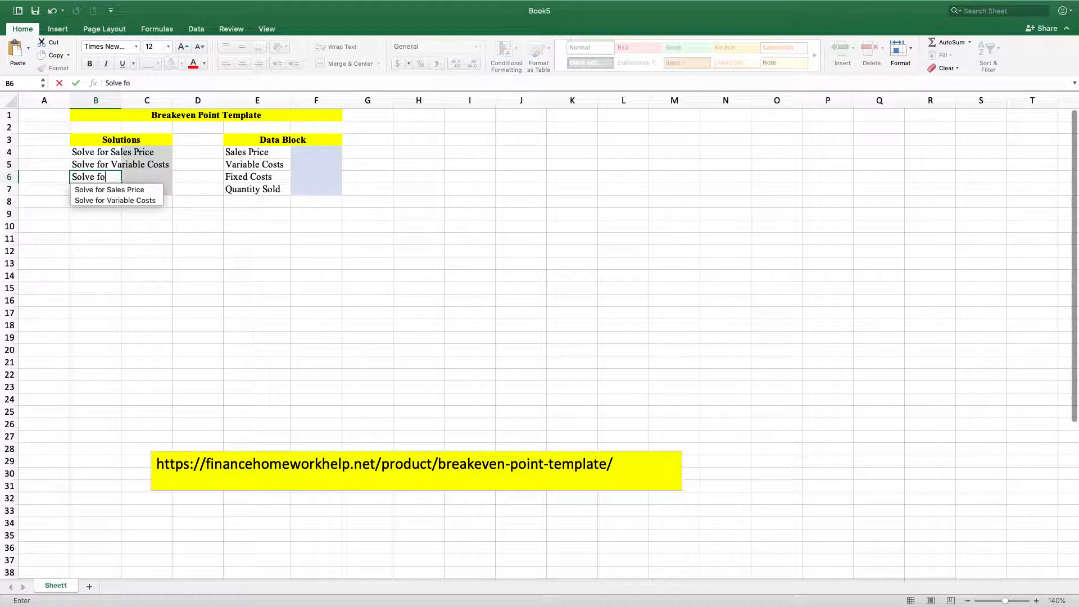
pyautogui.write('r Fixed')
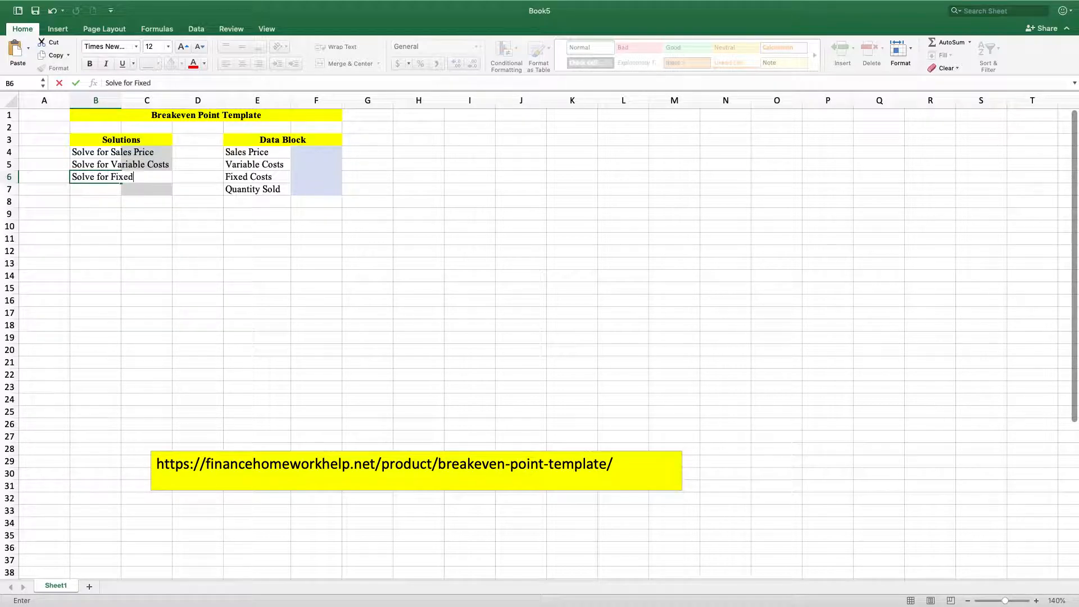
pyautogui.write(' Costst')
pyautogui.press('Return')
pyautogui.write('S')
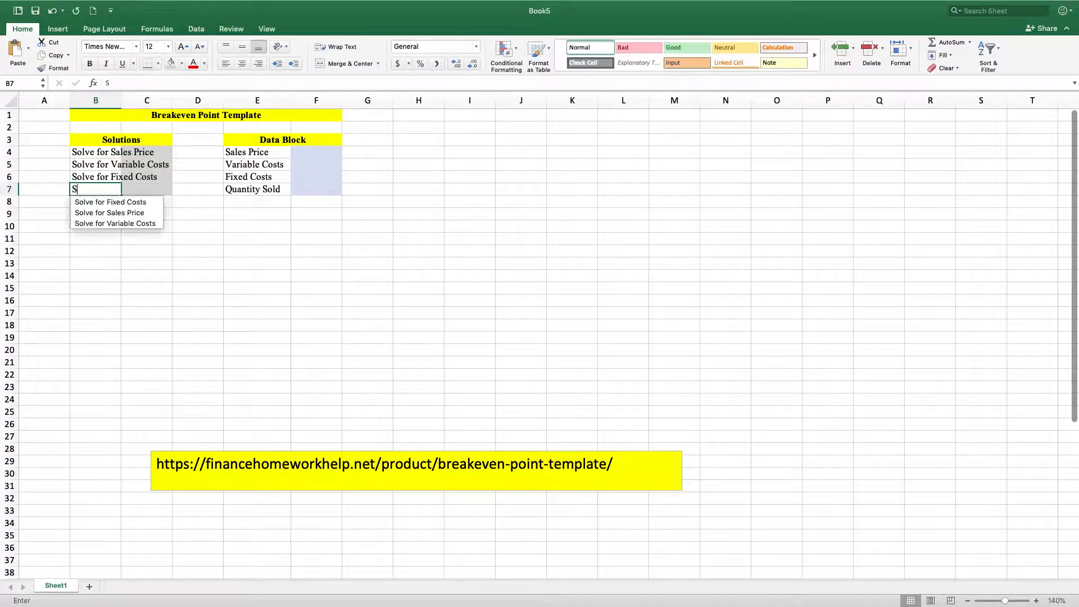
pyautogui.write('olve for W')
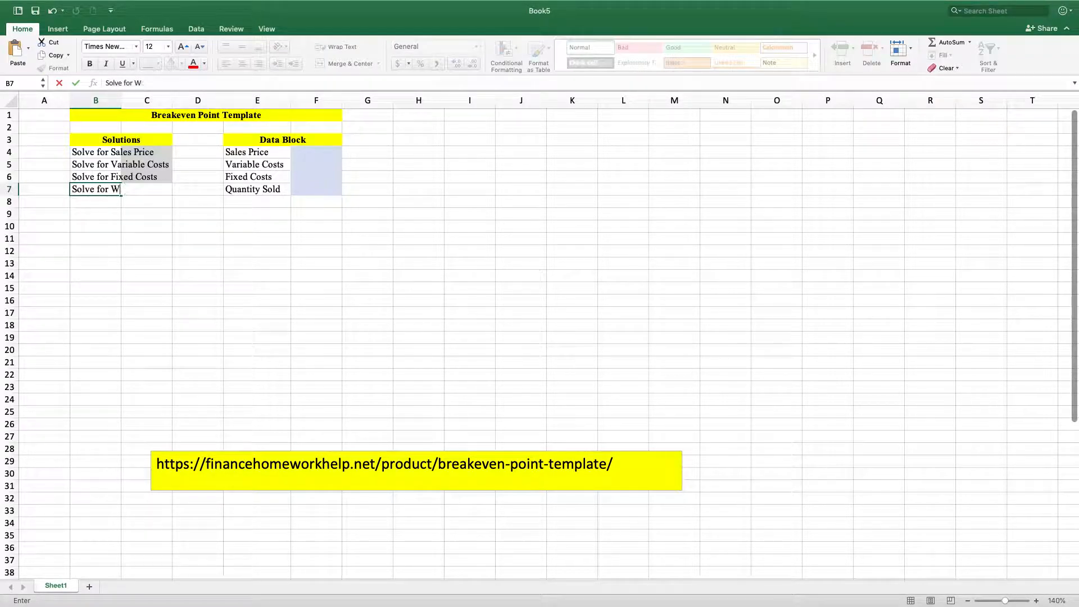
pyautogui.press('BackSpace')
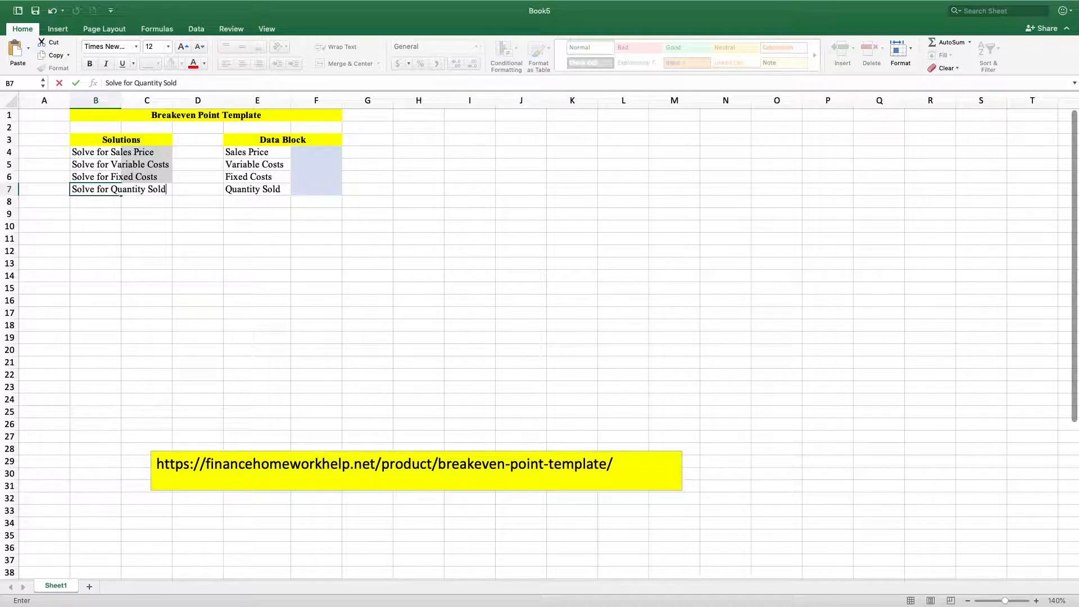
pyautogui.press('Return')
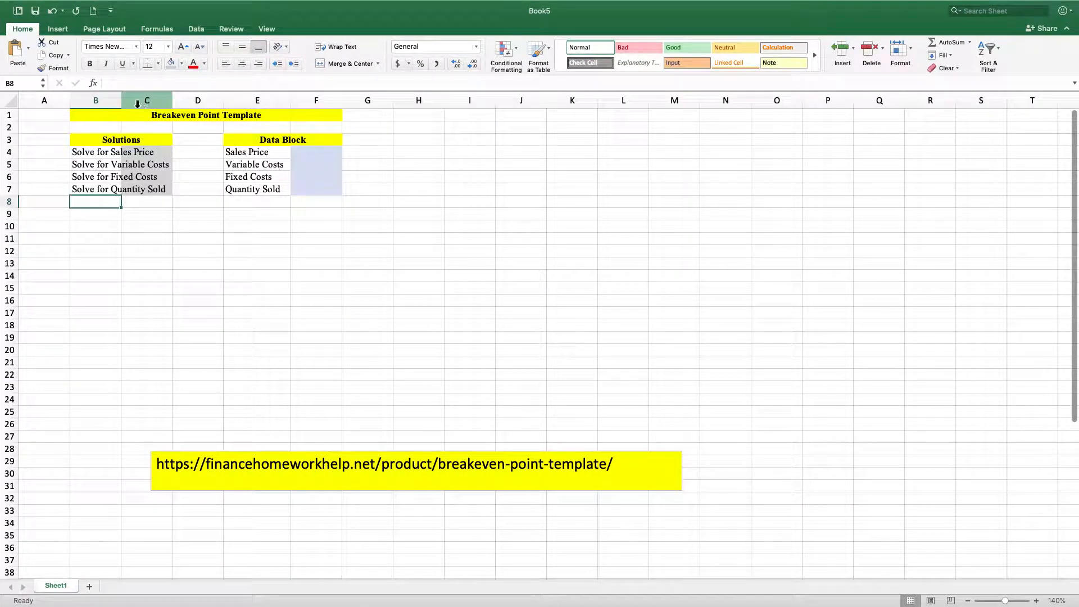
# Widen column B to about twice its width so the Solutions labels fit beside the gray result cells
pyautogui.moveTo(122, 100); pyautogui.dragTo(173, 100)
pyautogui.click(220, 242)
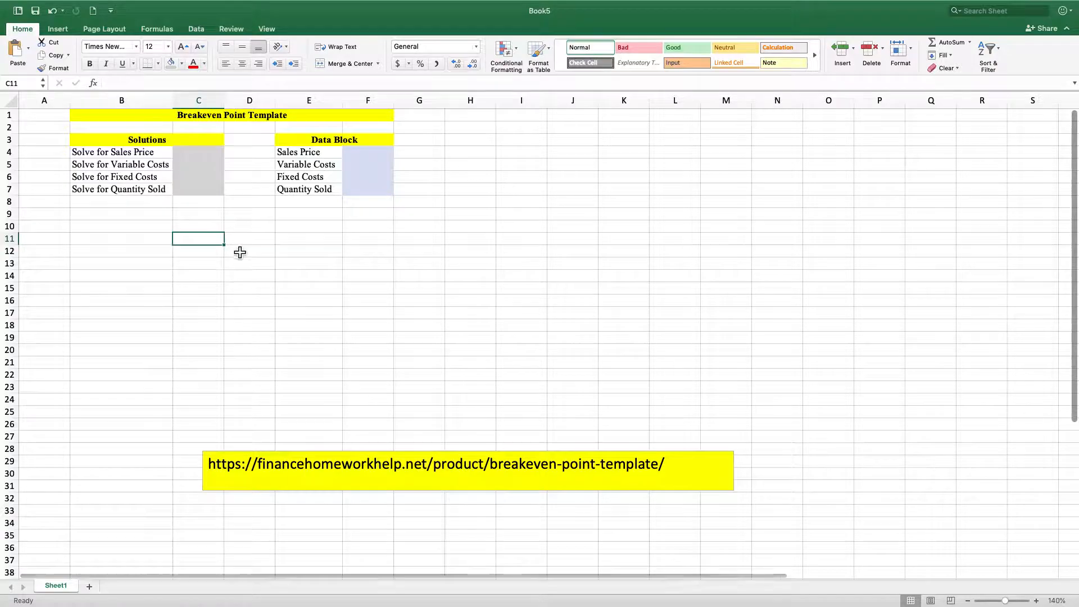
pyautogui.click(221, 202)
# Enter the Data Block inputs in F4:F7: Sales Price 5, Variable Costs 2.5, Fixed Costs 1000 and Quantity Sold 400
pyautogui.click(375, 156)
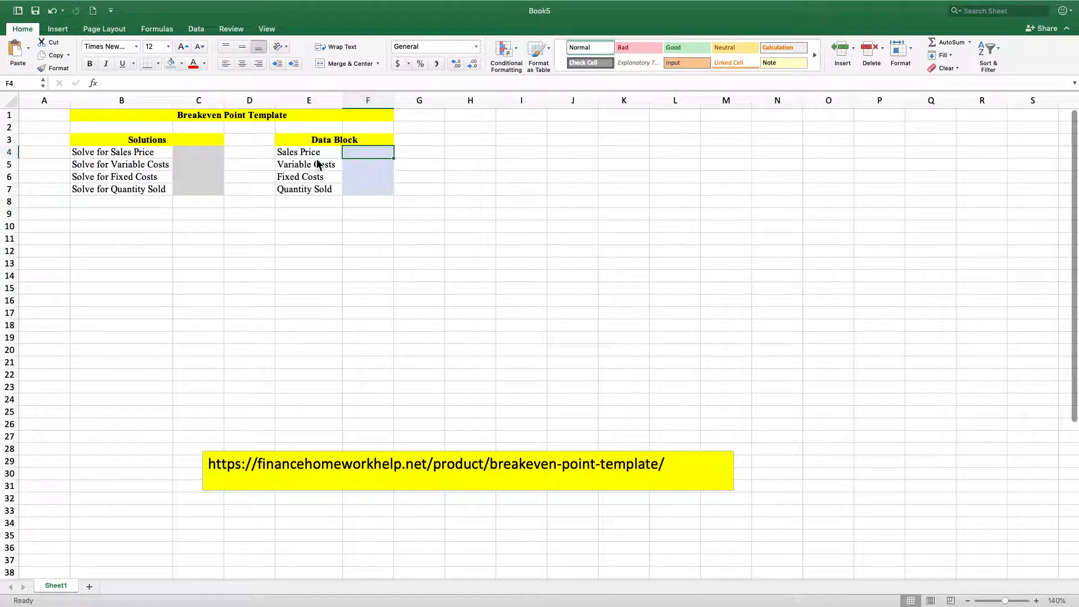
pyautogui.write('5')
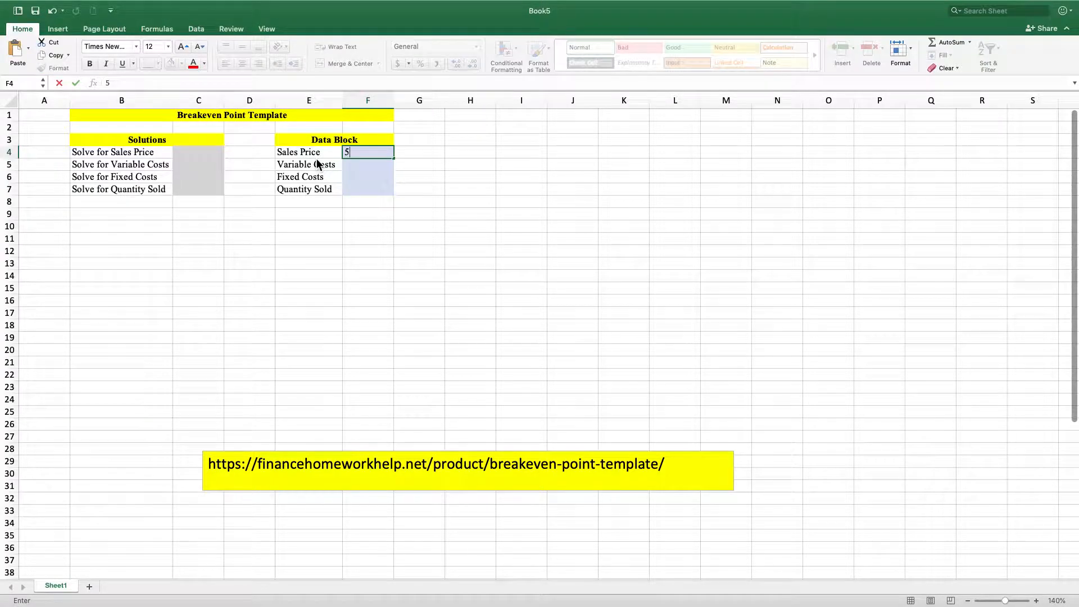
pyautogui.press('Return')
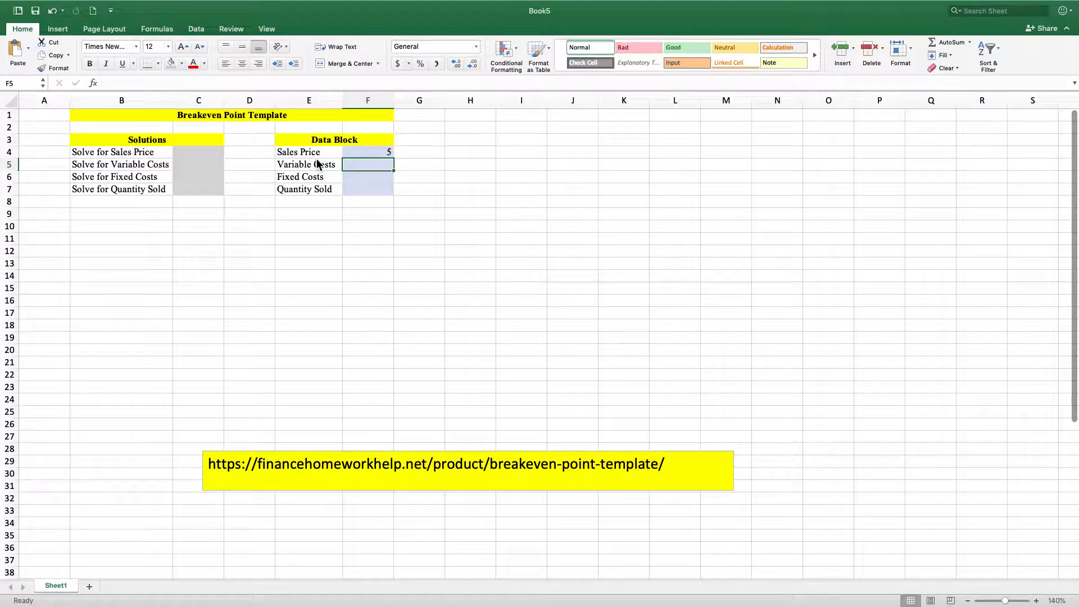
pyautogui.write('2.5')
pyautogui.press('Return')
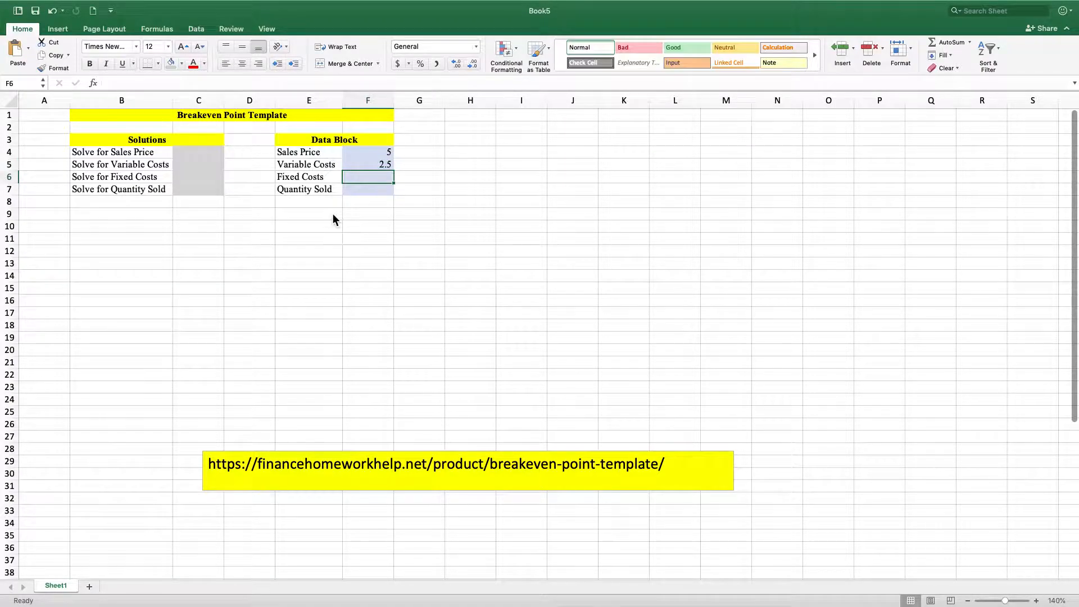
pyautogui.write('1000')
pyautogui.press('Return')
pyautogui.write('400')
pyautogui.press('BackSpace')
pyautogui.press('Return')
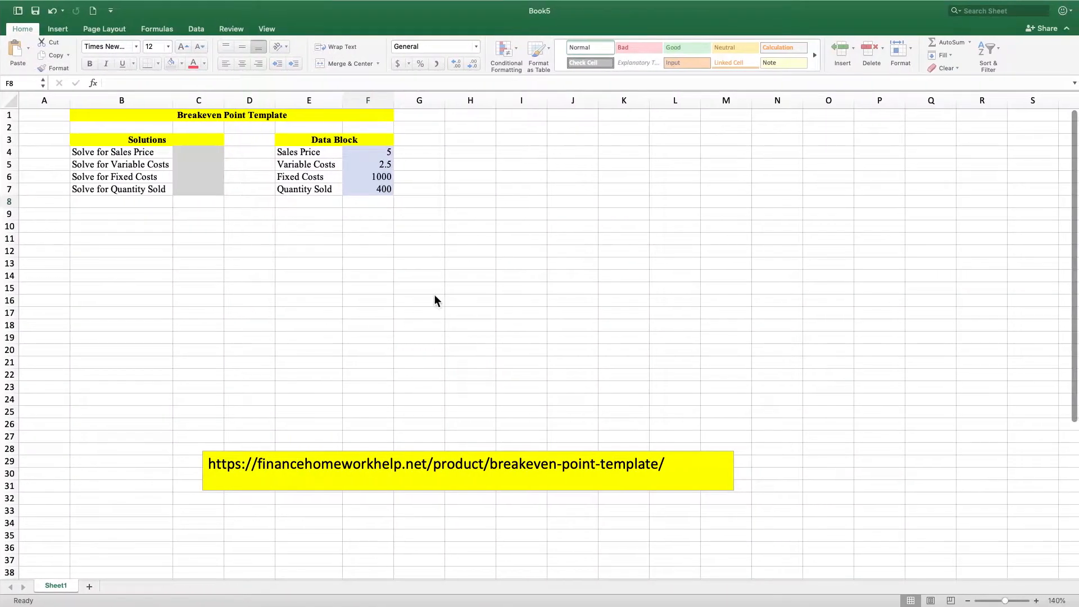
# Apply the comma number style to the Sales Price, Variable Costs and Fixed Costs inputs in F4:F6
pyautogui.click(385, 162)
pyautogui.click(385, 152)
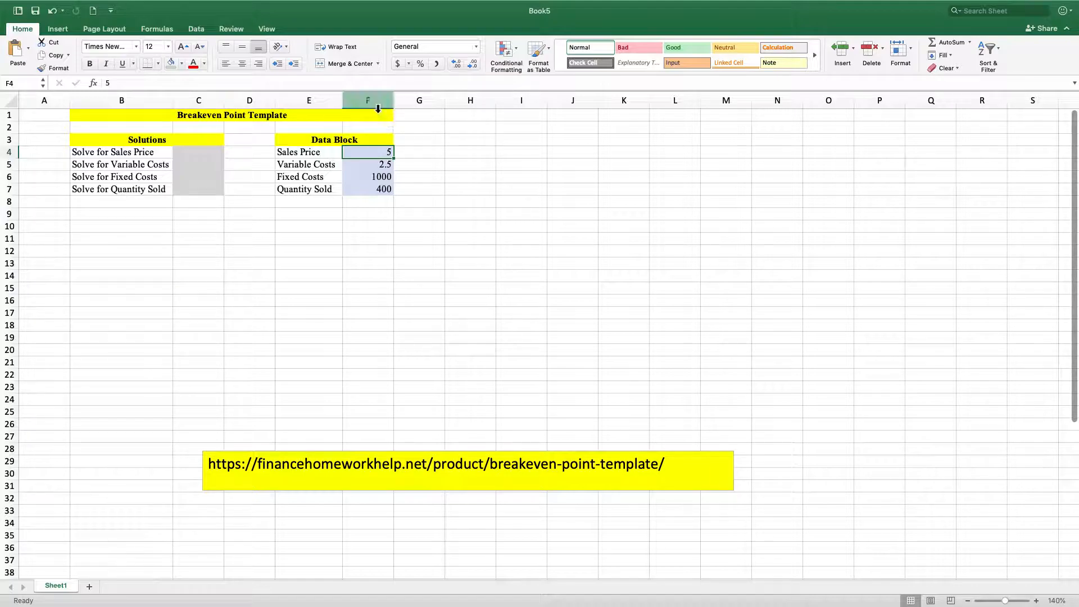
pyautogui.click(436, 65)
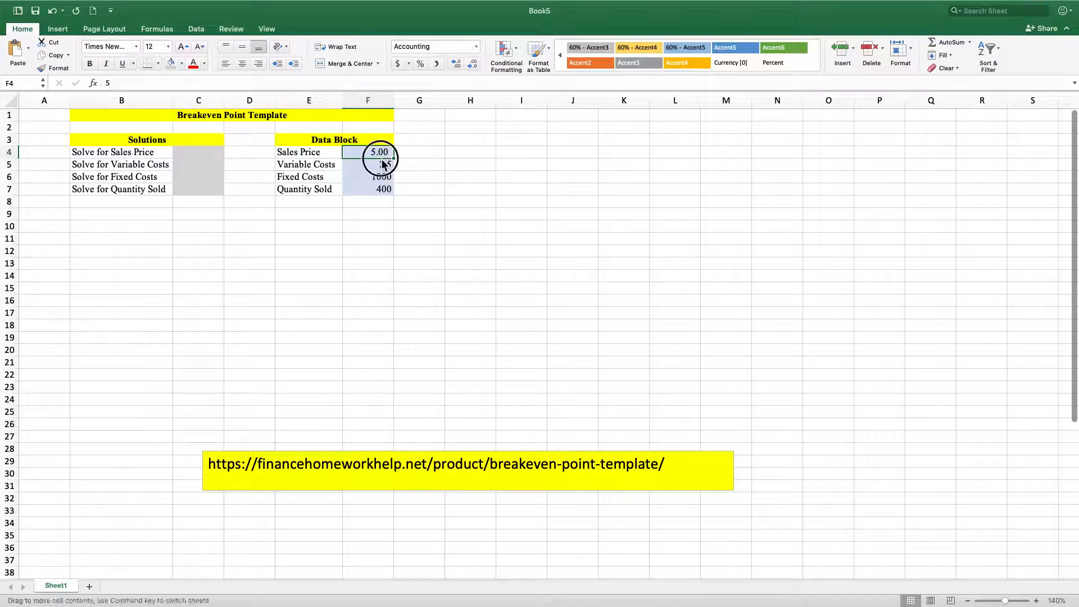
pyautogui.click(385, 164)
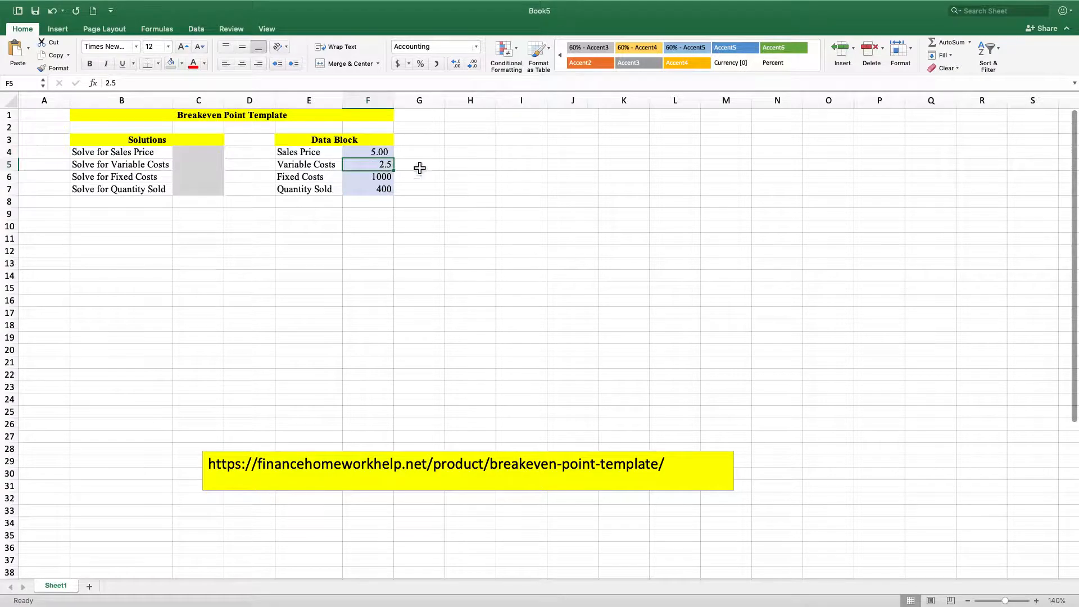
pyautogui.click(438, 65)
pyautogui.click(363, 177)
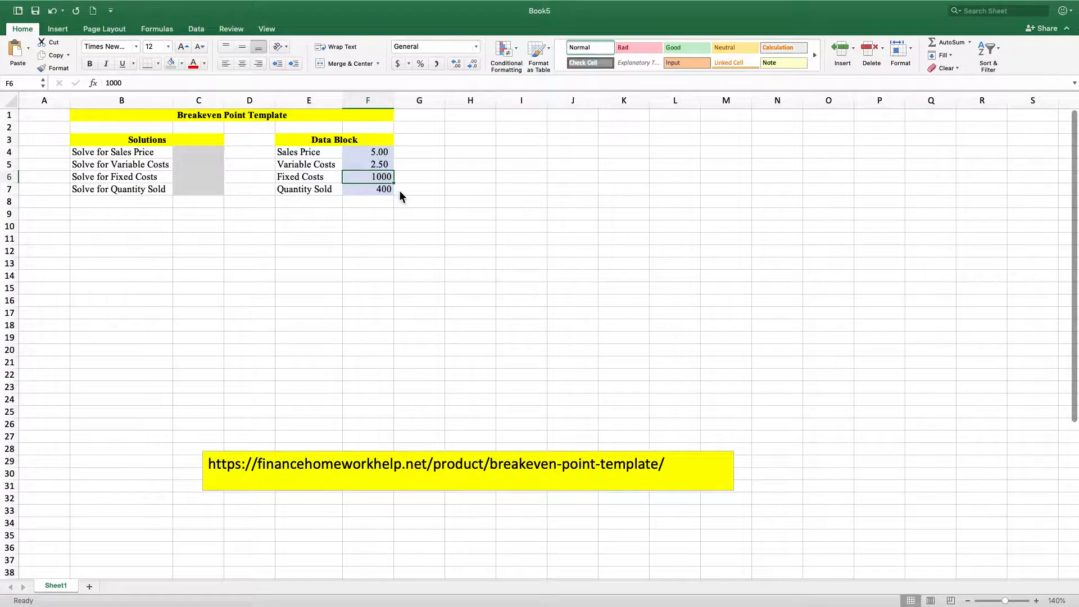
pyautogui.click(438, 65)
pyautogui.click(386, 215)
pyautogui.click(383, 190)
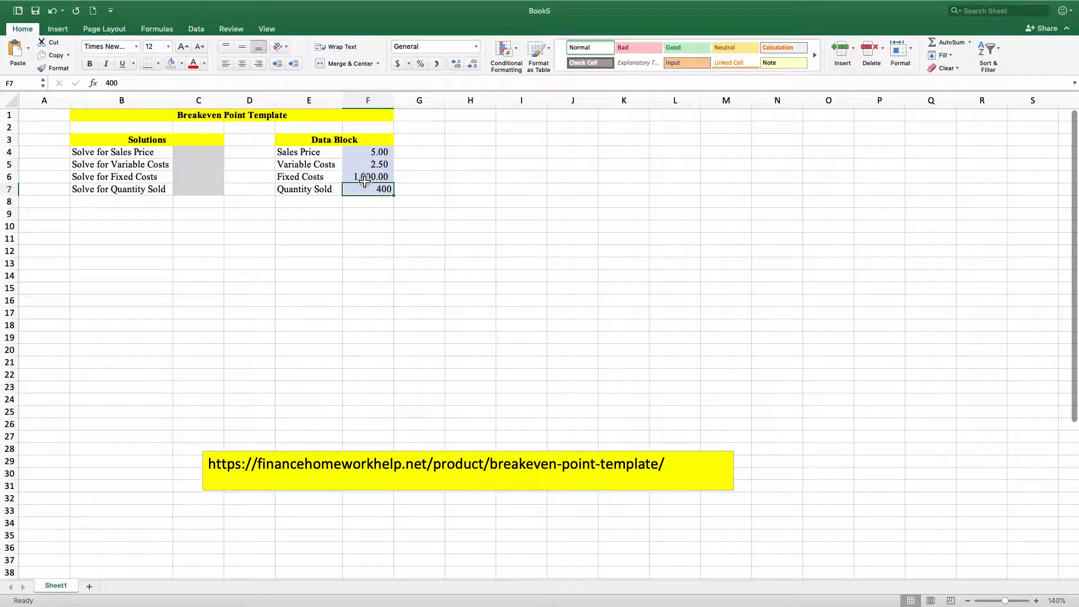
pyautogui.click(270, 230)
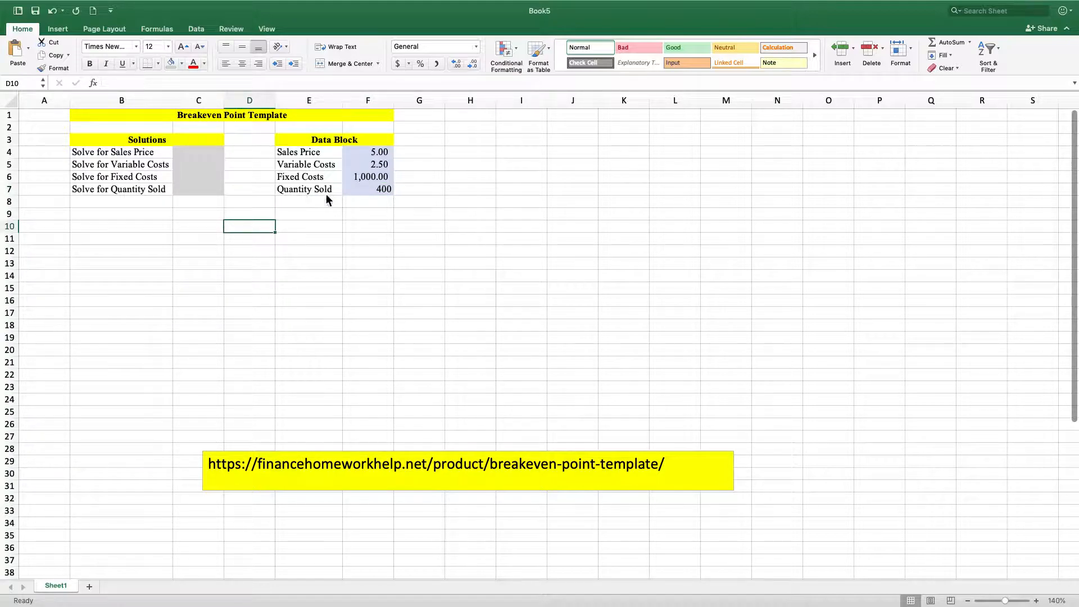
# Enter the formula =F6/(F4-F5) in C7 to solve for Quantity Sold
pyautogui.click(191, 181)
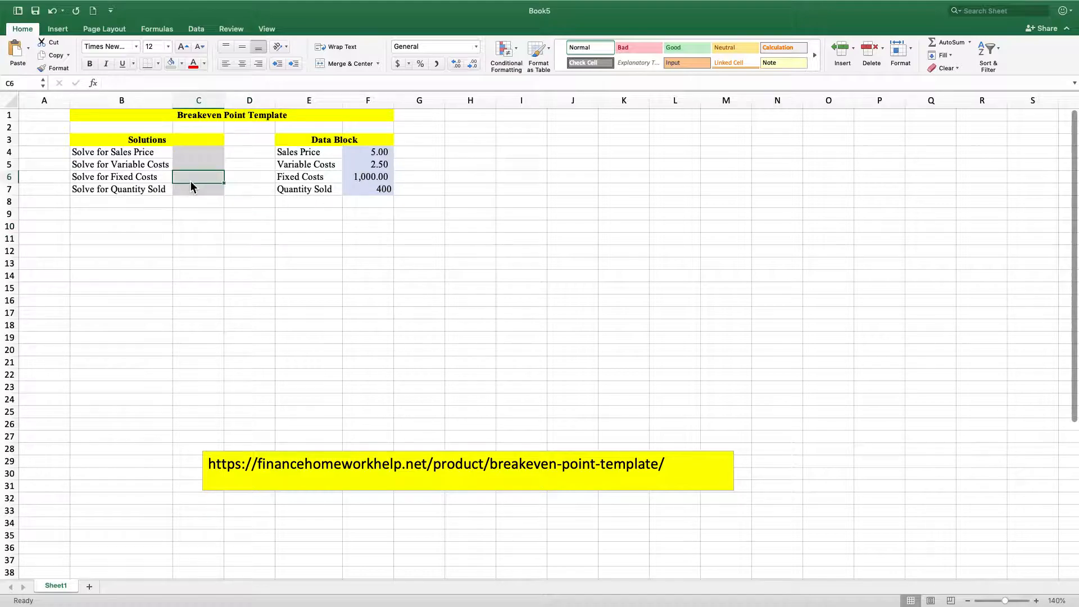
pyautogui.click(193, 191)
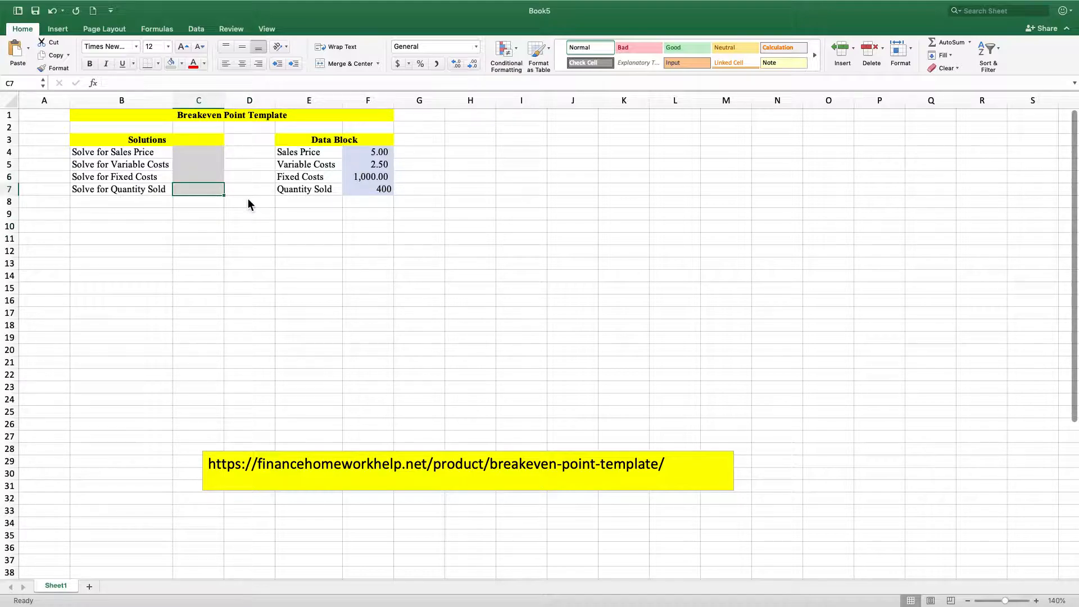
pyautogui.write('=')
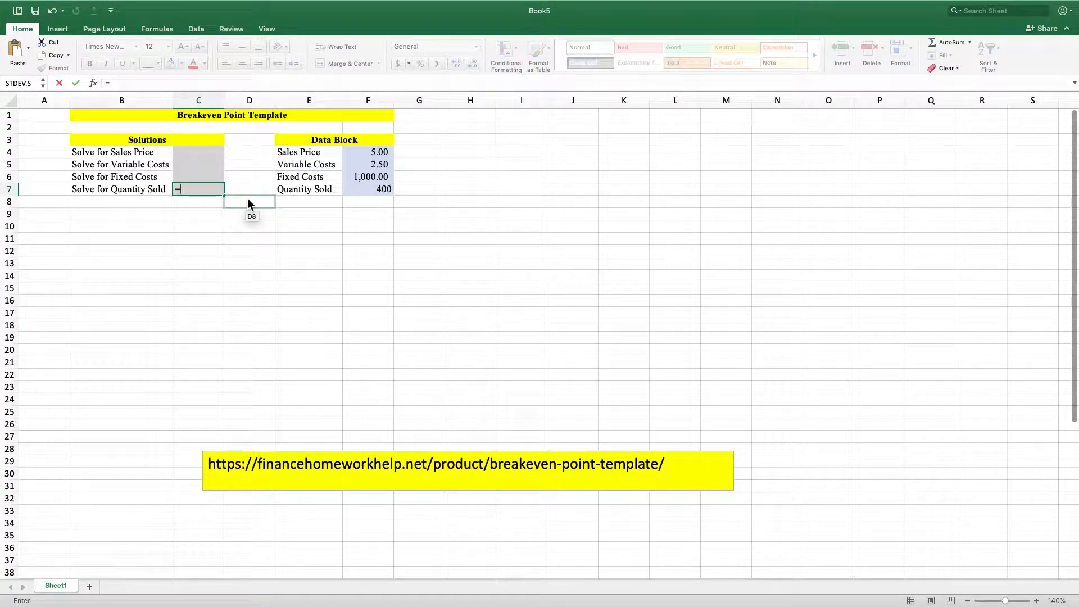
pyautogui.click(374, 177)
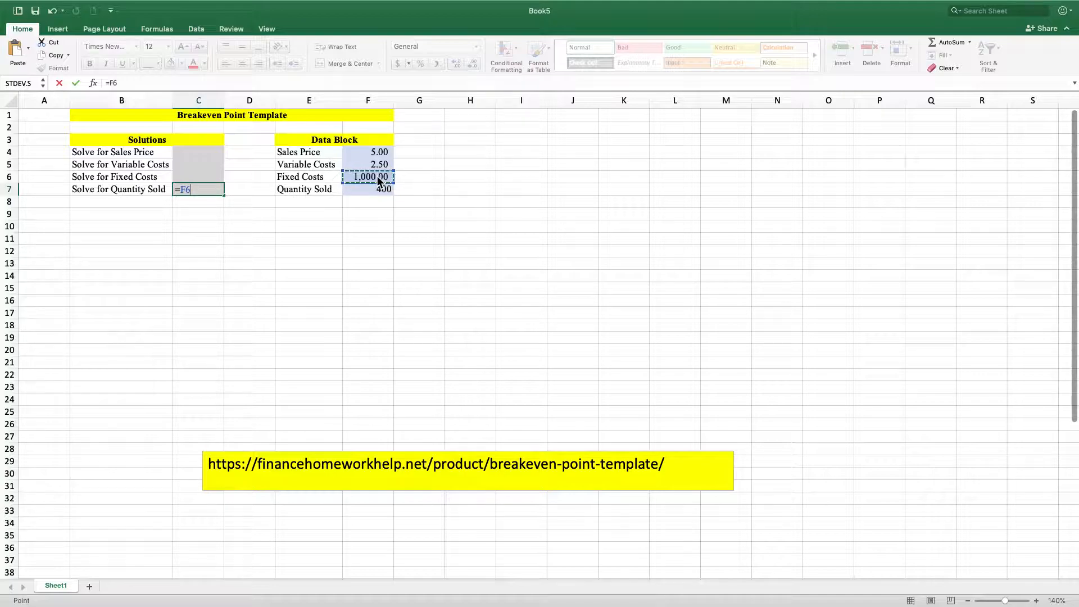
pyautogui.write('/')
pyautogui.write('(f4')
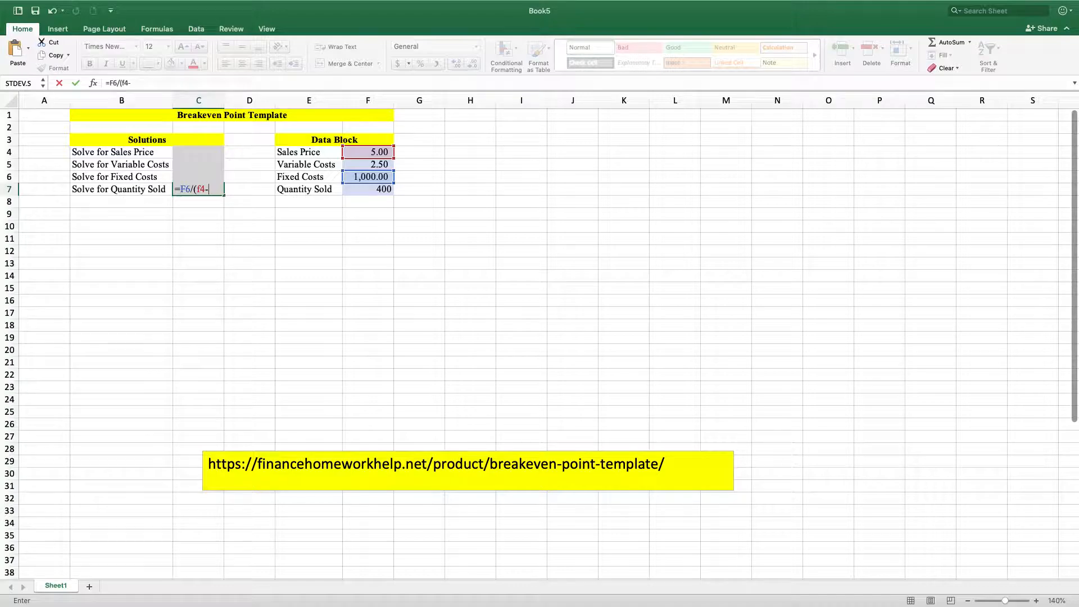
pyautogui.write('-f5')
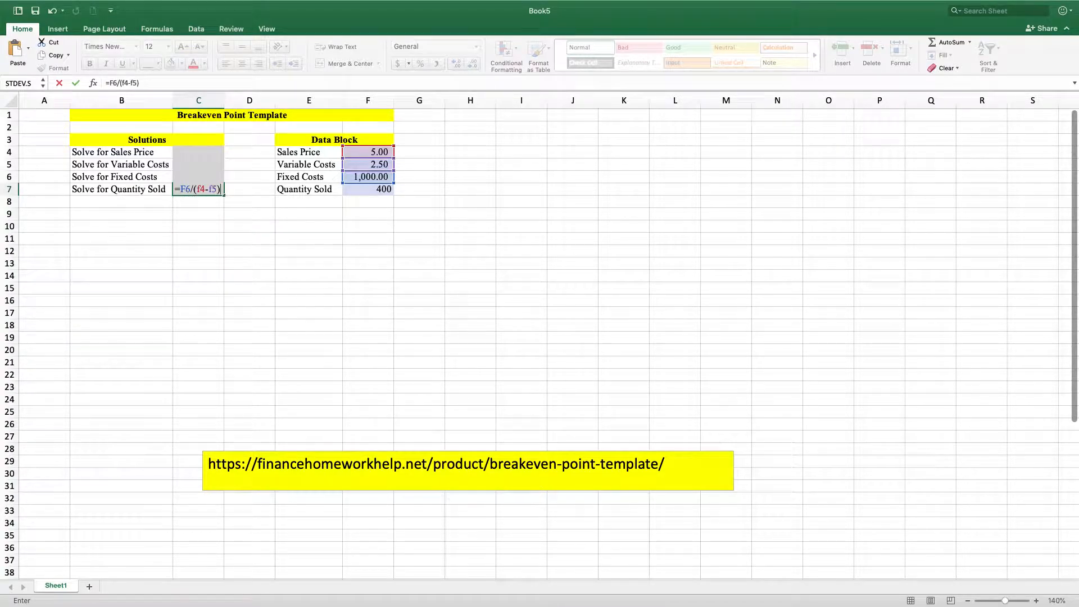
pyautogui.write(')')
pyautogui.press('Return')
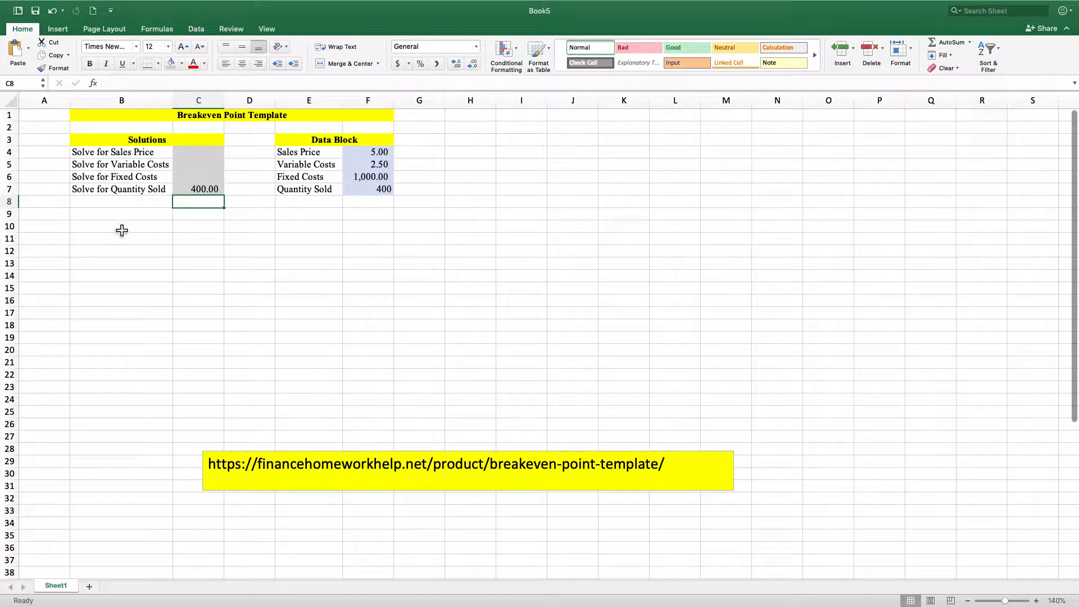
pyautogui.click(205, 190)
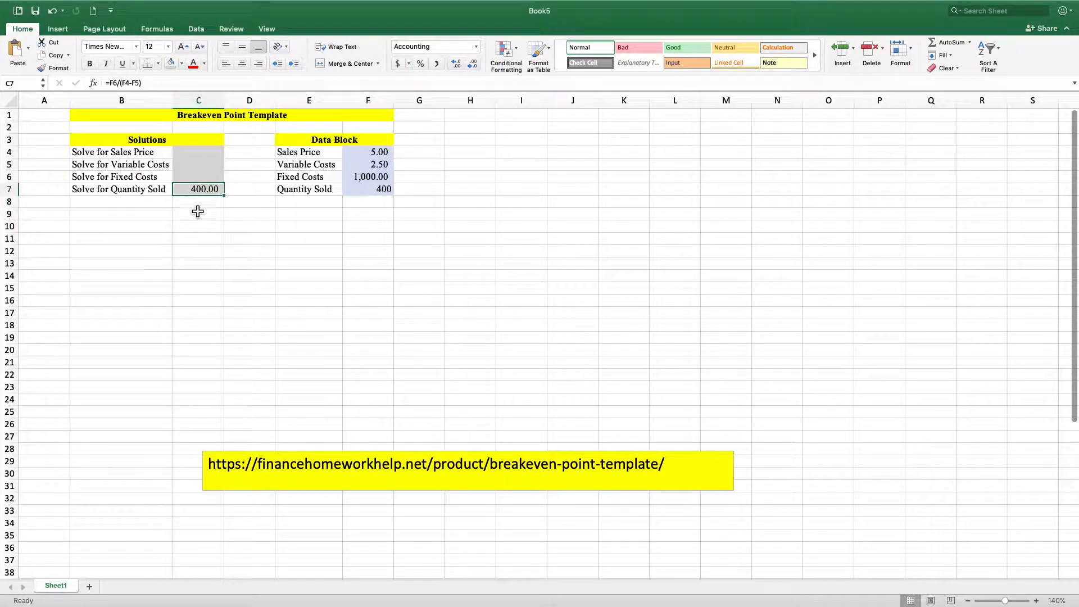
# Re-enter 400 as the Quantity Sold input in F7
pyautogui.click(370, 193)
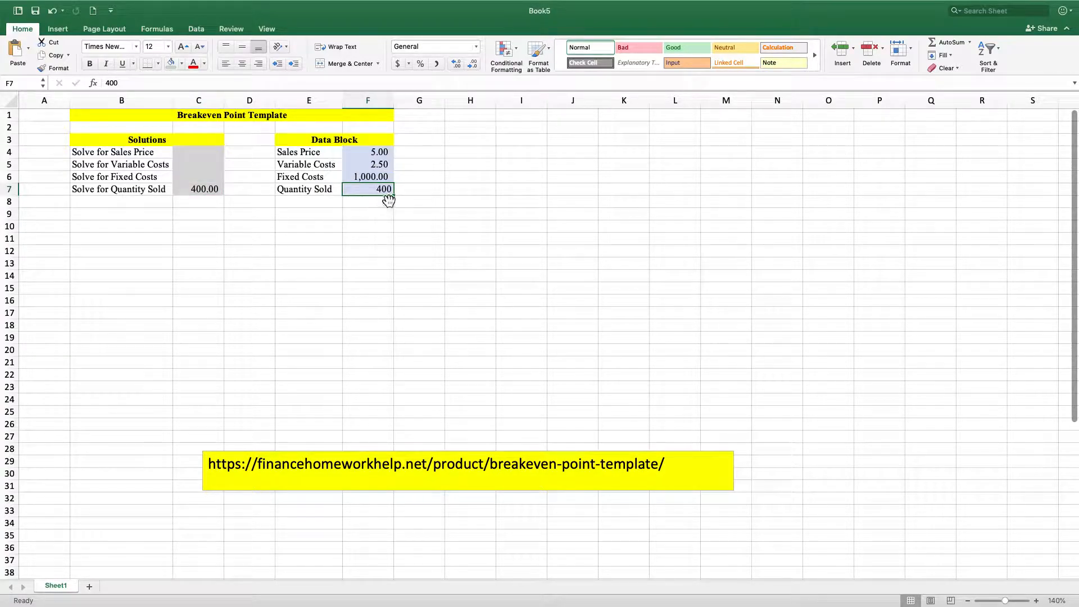
pyautogui.click(340, 225)
pyautogui.click(366, 192)
pyautogui.write('400')
pyautogui.press('Return')
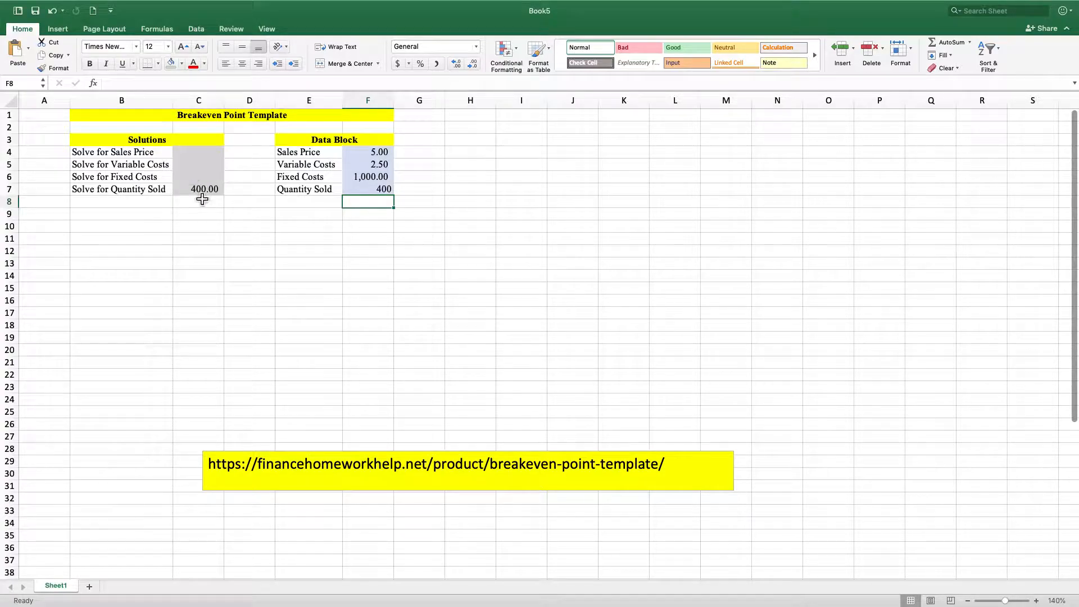
# Enter the formula =F6/F7+F5 in C4 to solve for Sales Price
pyautogui.click(195, 157)
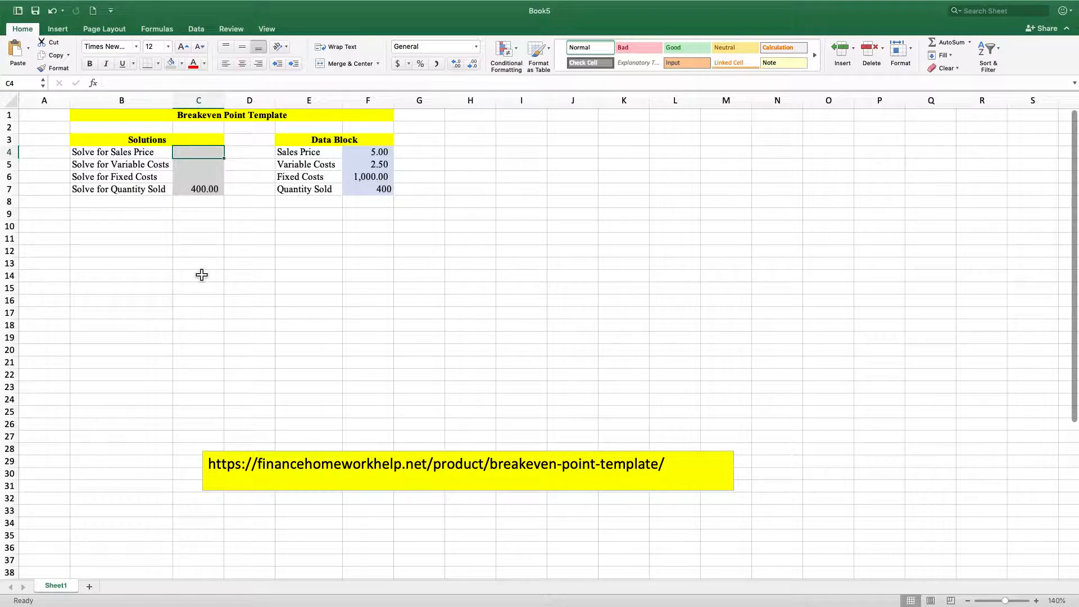
pyautogui.write('=')
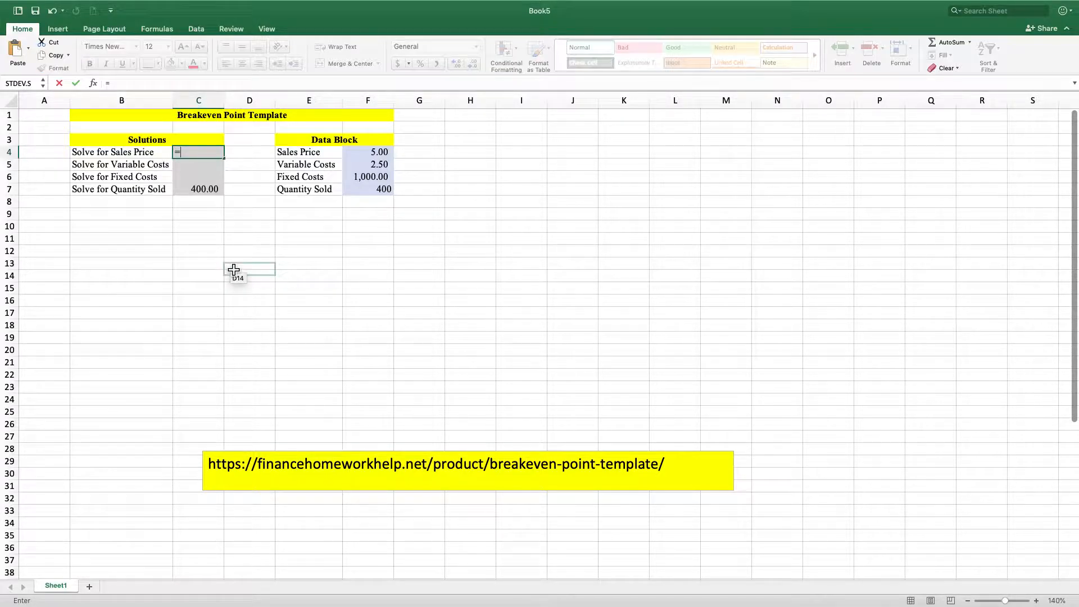
pyautogui.click(375, 179)
pyautogui.write('/')
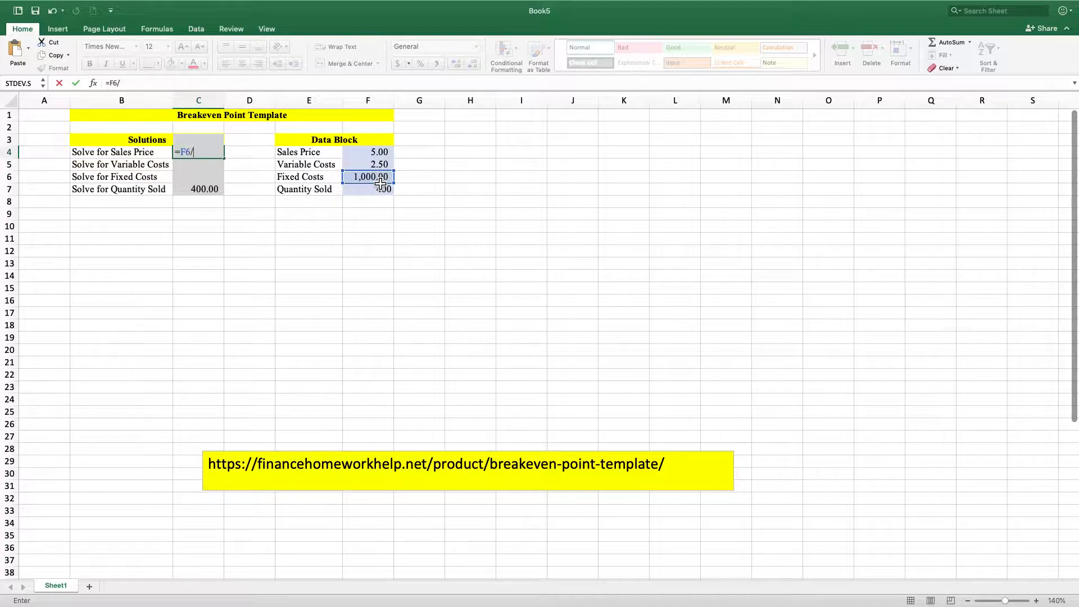
pyautogui.click(374, 192)
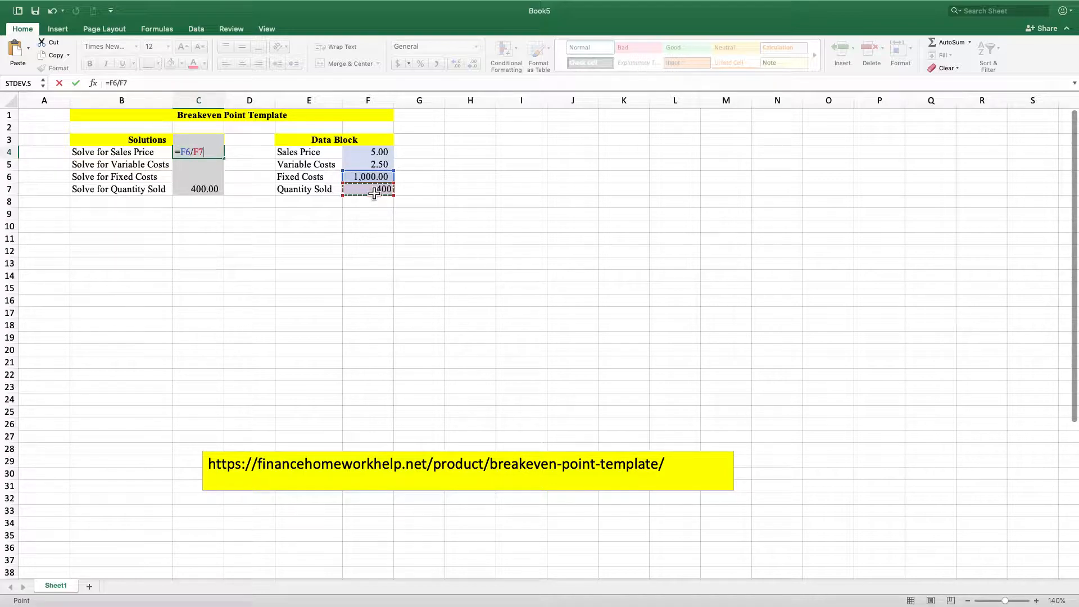
pyautogui.write('+')
pyautogui.click(369, 167)
pyautogui.press('Return')
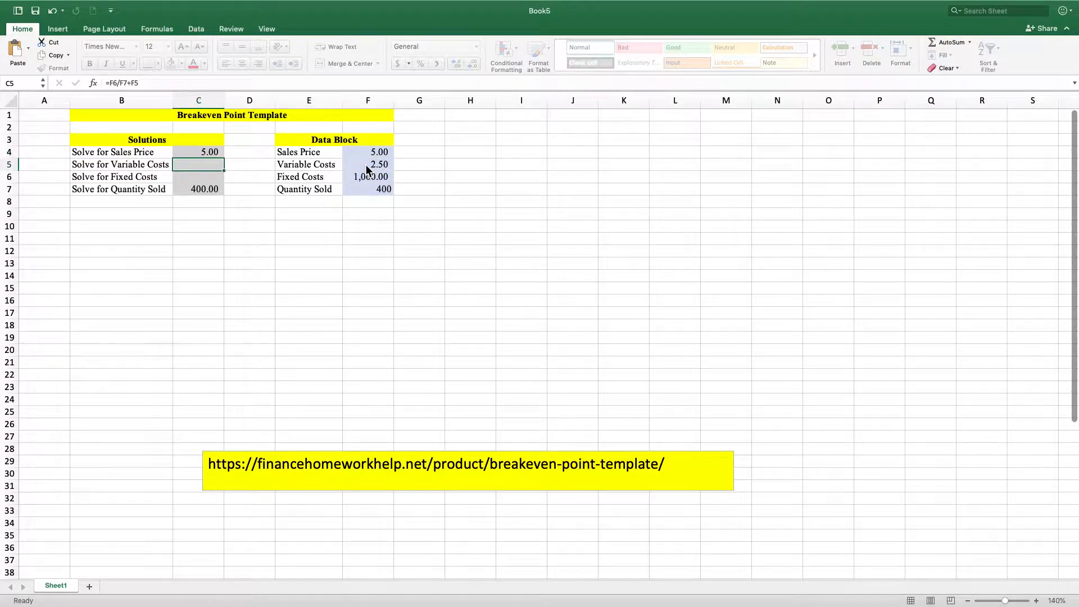
pyautogui.click(211, 156)
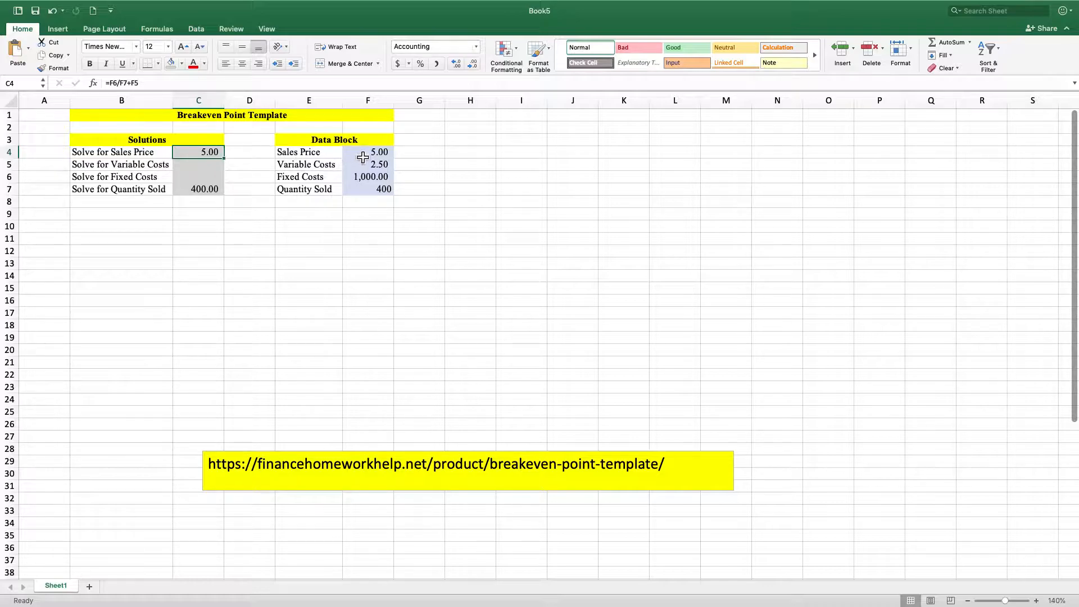
# Enter the formula =F7*(F4-F5) in C6 to solve for Fixed Costs
pyautogui.click(206, 181)
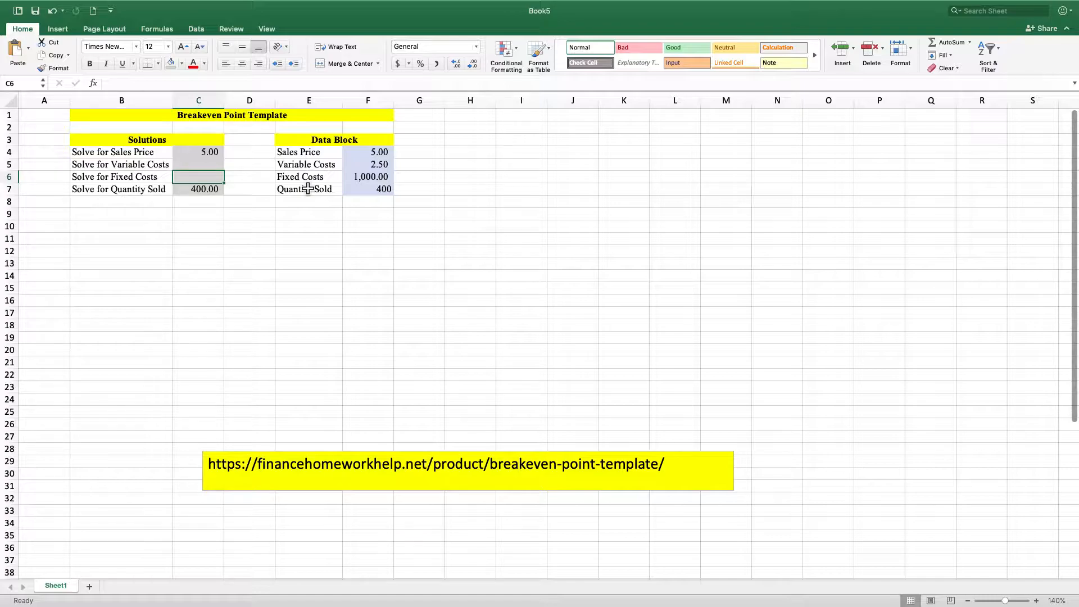
pyautogui.write('=')
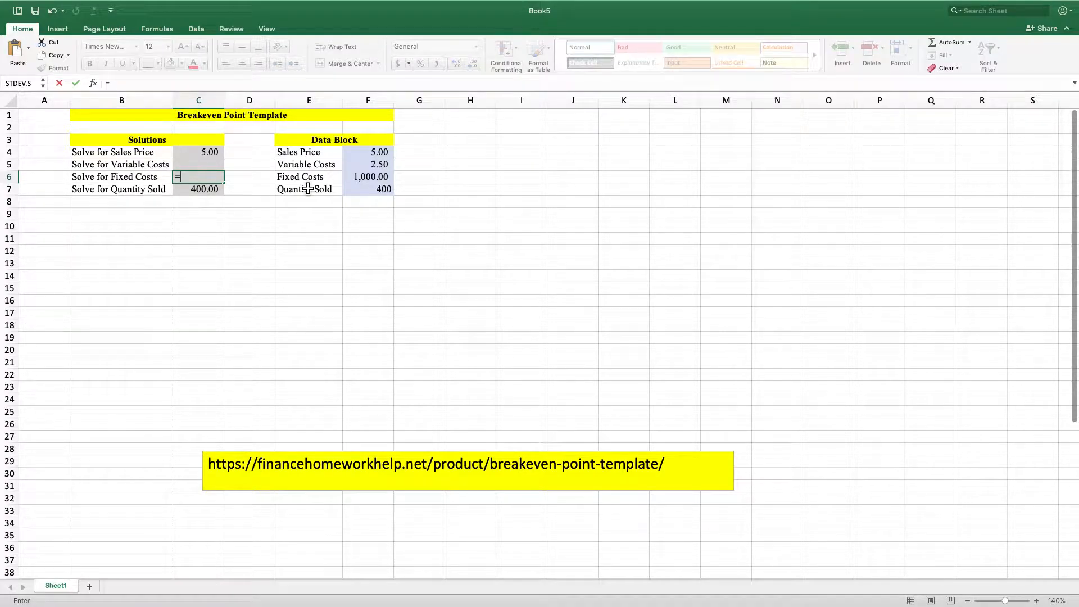
pyautogui.click(376, 194)
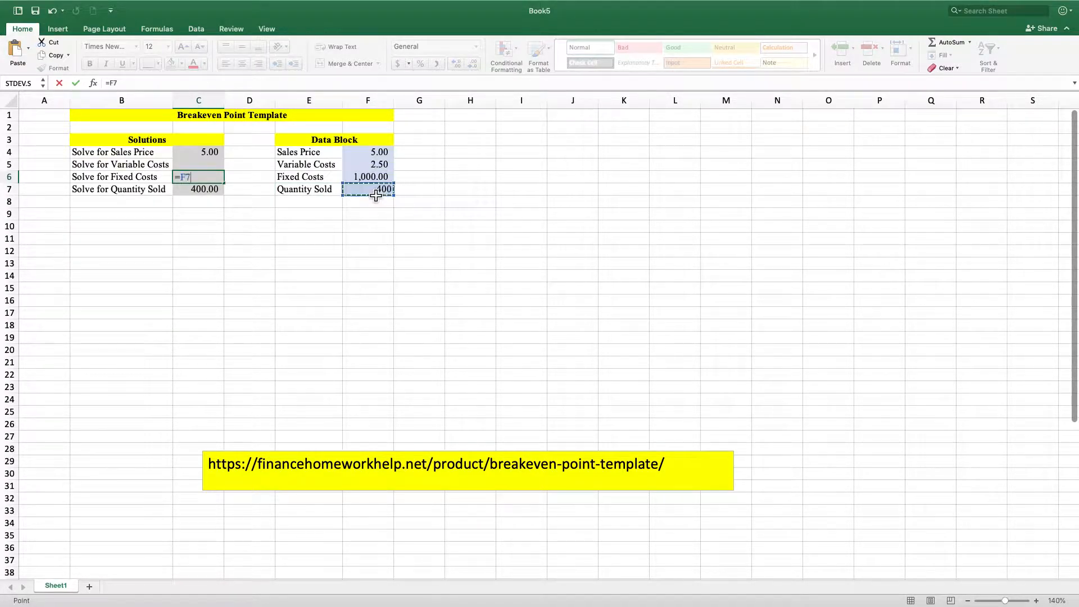
pyautogui.write('*')
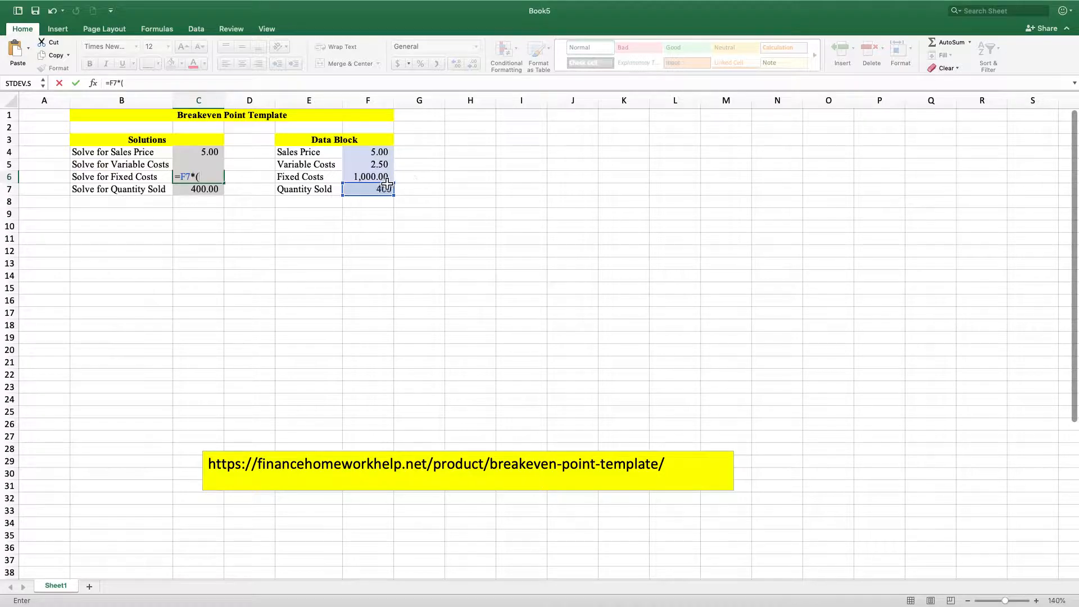
pyautogui.click(375, 151)
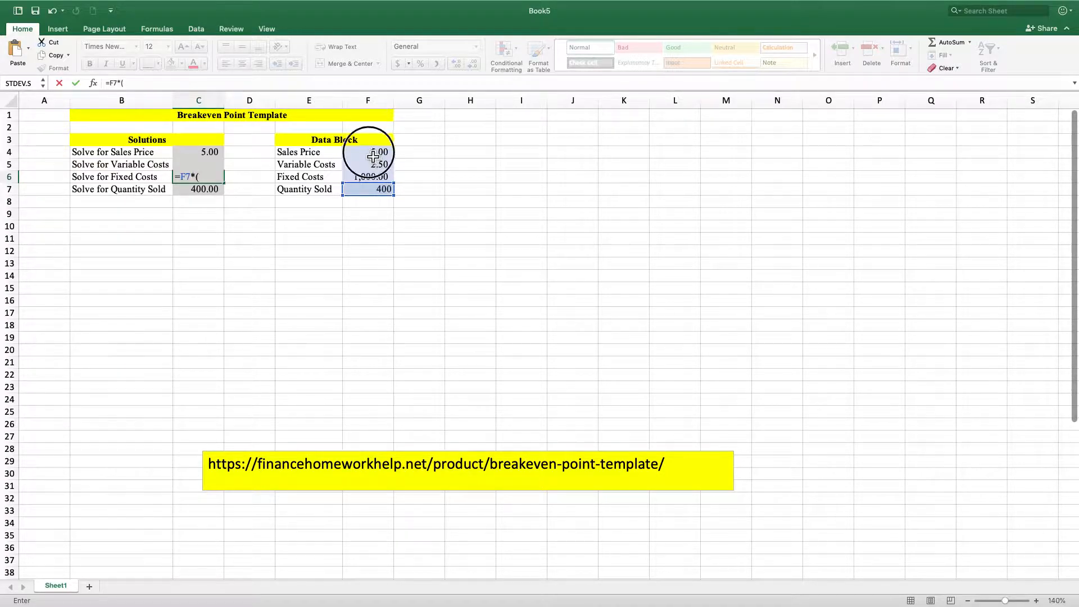
pyautogui.write('-')
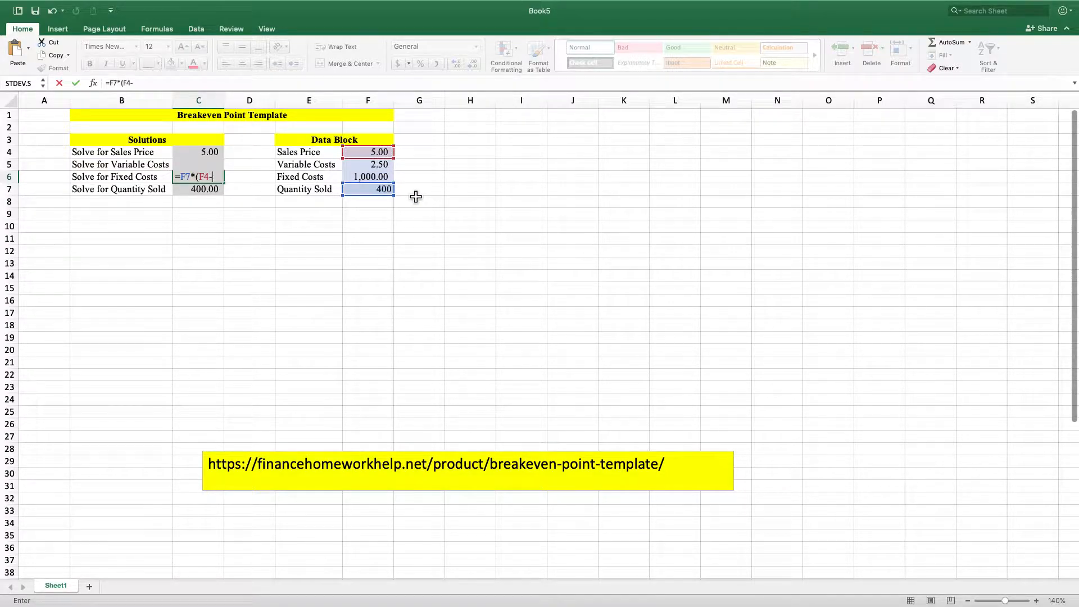
pyautogui.click(360, 165)
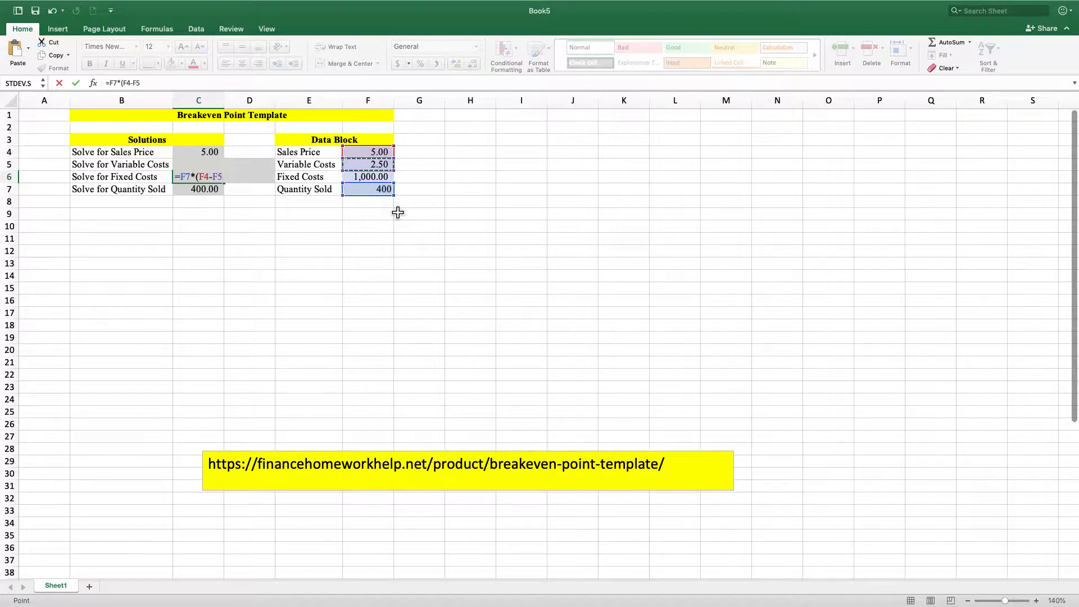
pyautogui.write(')')
pyautogui.press('Return')
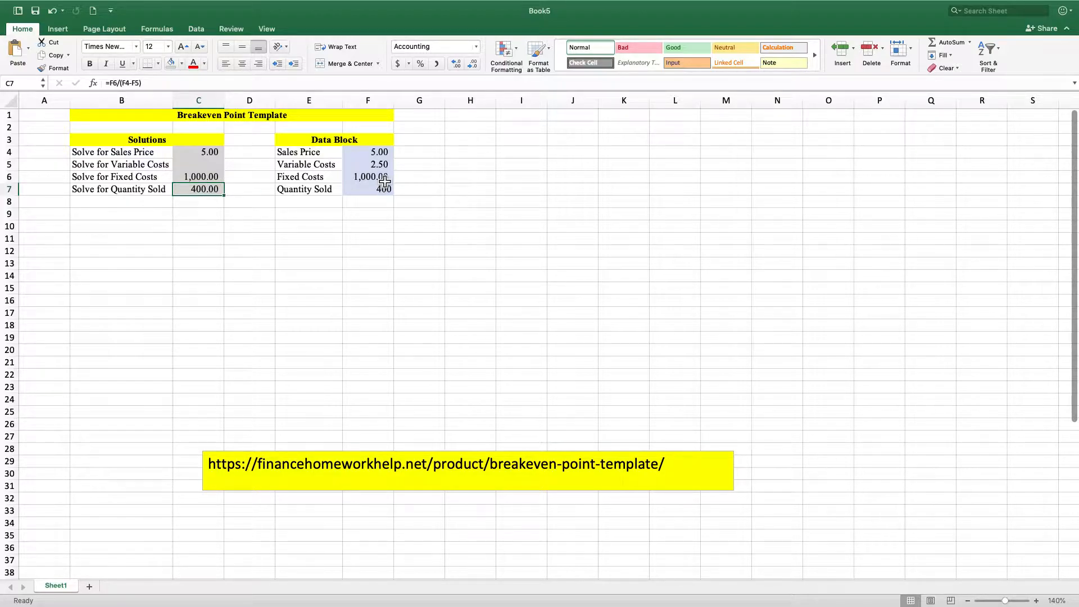
# Enter the formula =-(F6/F7-F4) in C5 to solve for Variable Costs
pyautogui.click(199, 168)
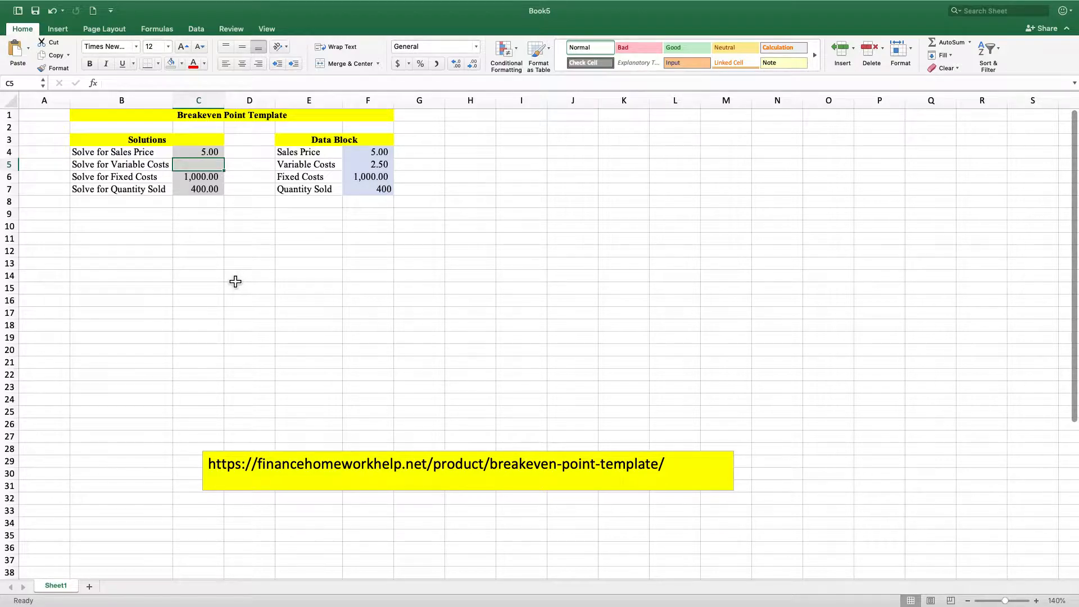
pyautogui.write('=')
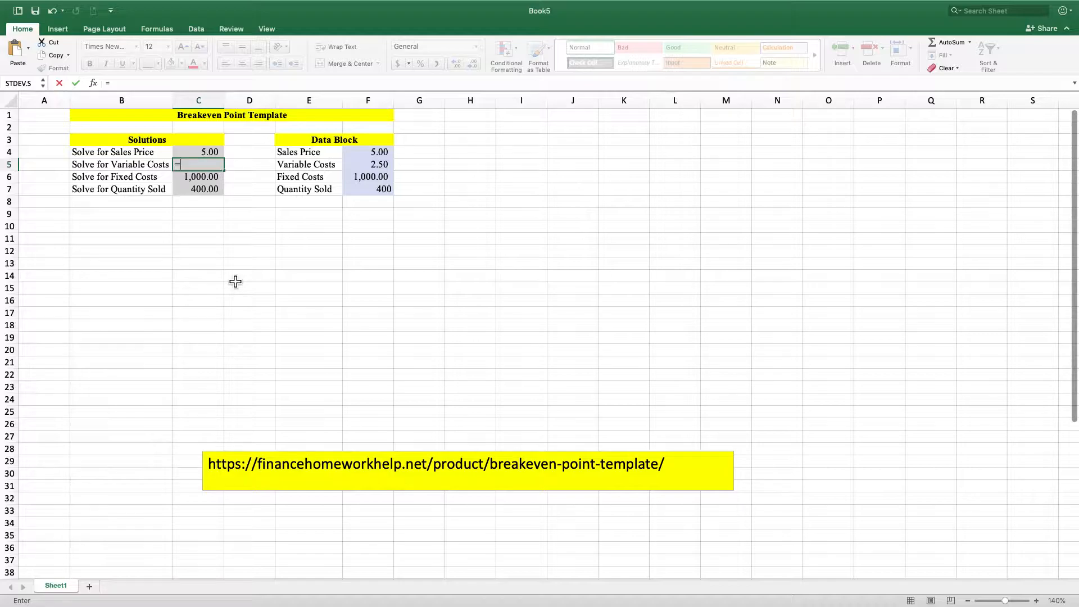
pyautogui.write('-(')
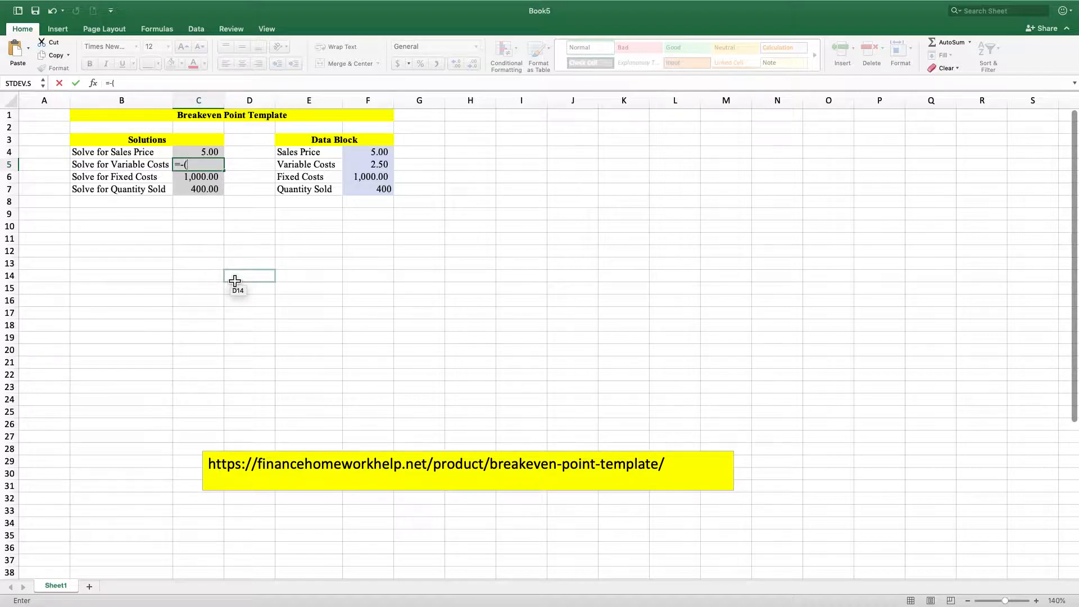
pyautogui.click(381, 177)
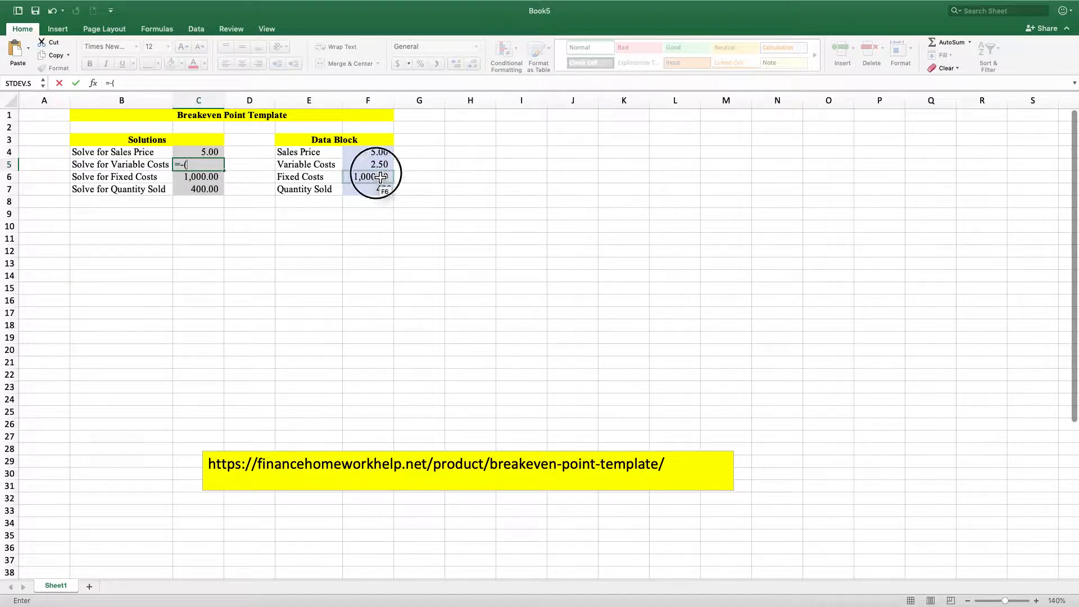
pyautogui.write('/')
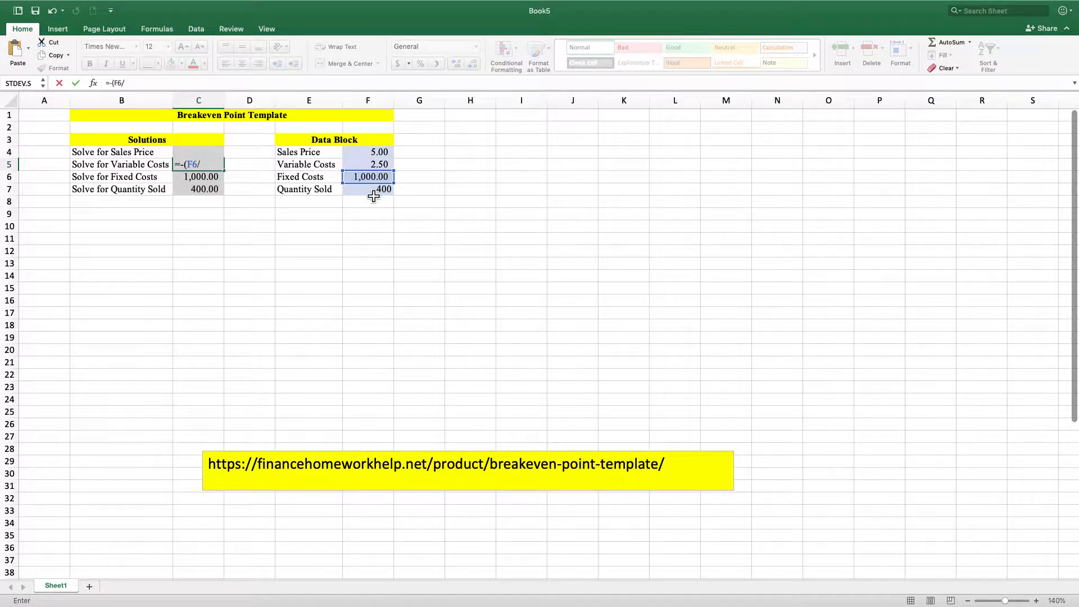
pyautogui.click(374, 195)
pyautogui.write('-')
pyautogui.click(371, 159)
pyautogui.write(')')
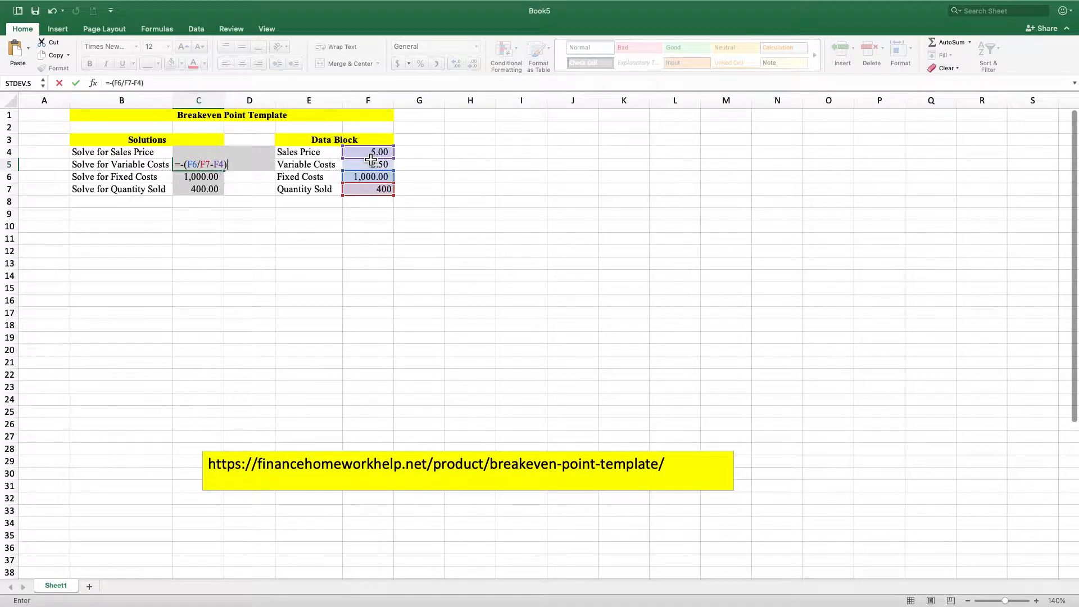
pyautogui.press('Return')
# Format the Variable Costs solution in C5 to show two decimal places
pyautogui.press('Up')
pyautogui.click(456, 65)
pyautogui.click(456, 65)
pyautogui.click(472, 65)
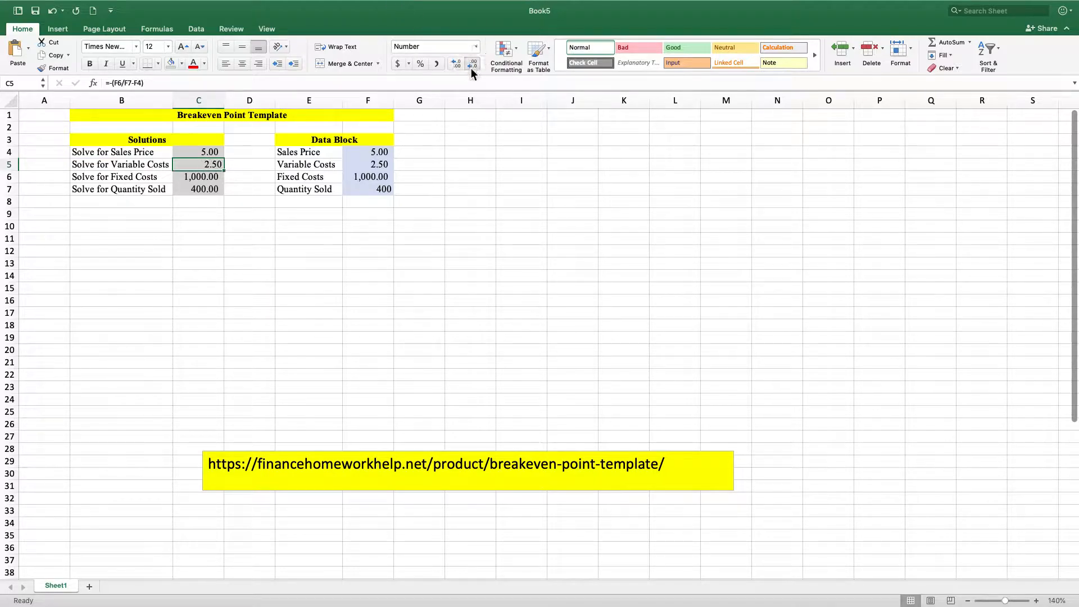
pyautogui.click(220, 238)
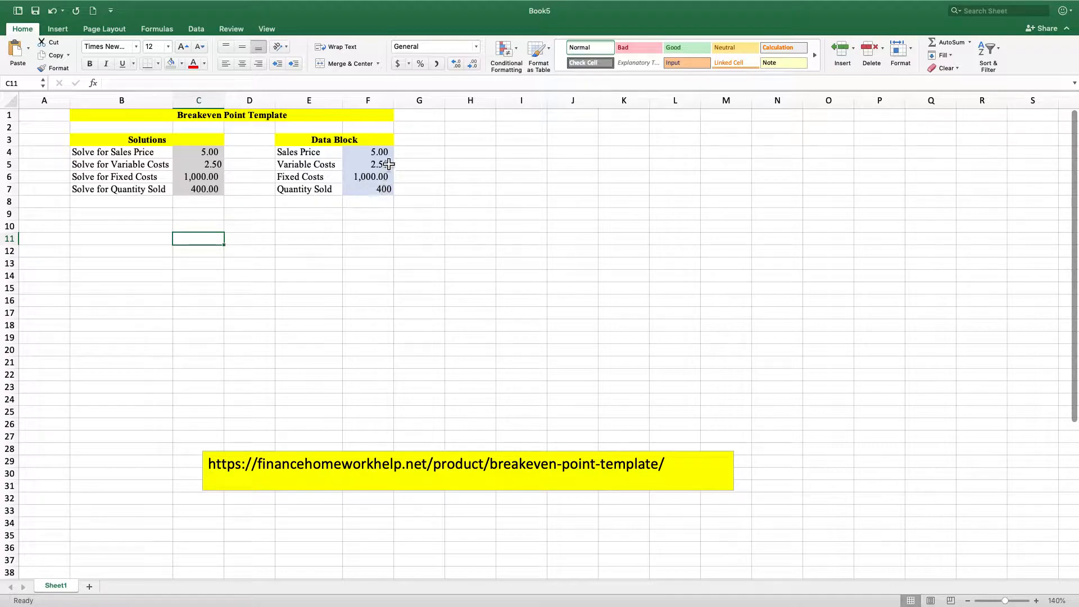
# Change the Sales Price input in F4 to 5.5 to test the solution formulas
pyautogui.click(362, 152)
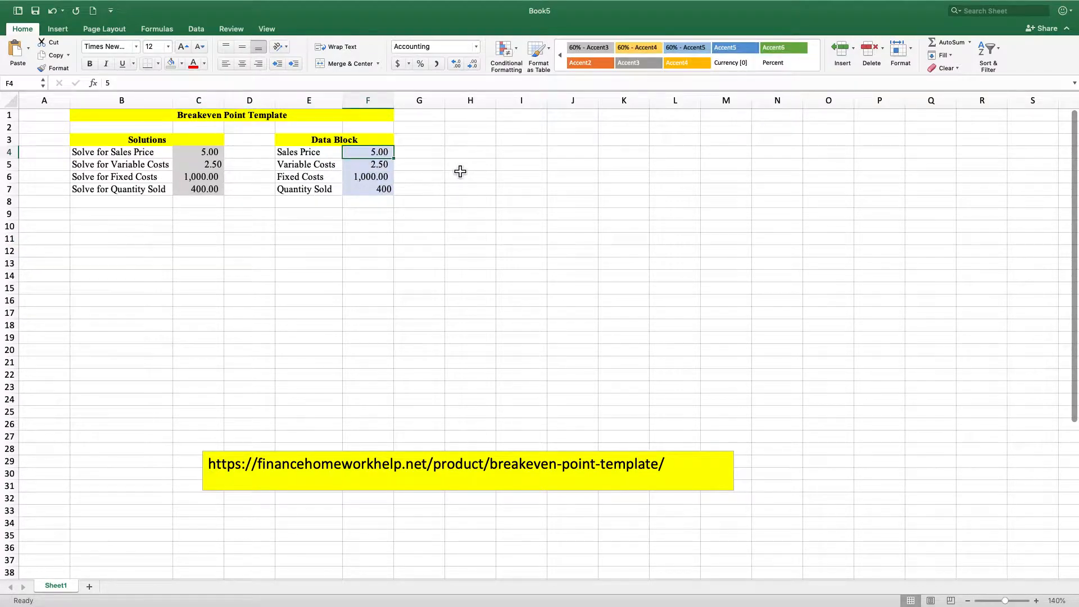
pyautogui.write('5.5')
pyautogui.press('Return')
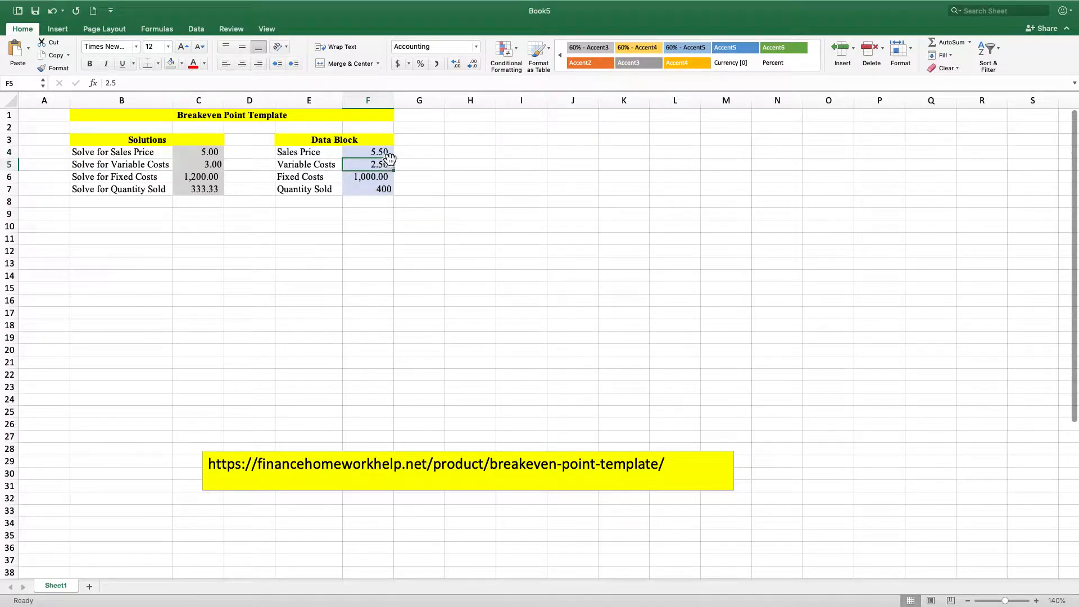
# Wrap the Quantity Sold formula in C7 in ROUNDUP with zero digits, giving =ROUNDUP((F6/(F4-F5)),0)
pyautogui.click(217, 190)
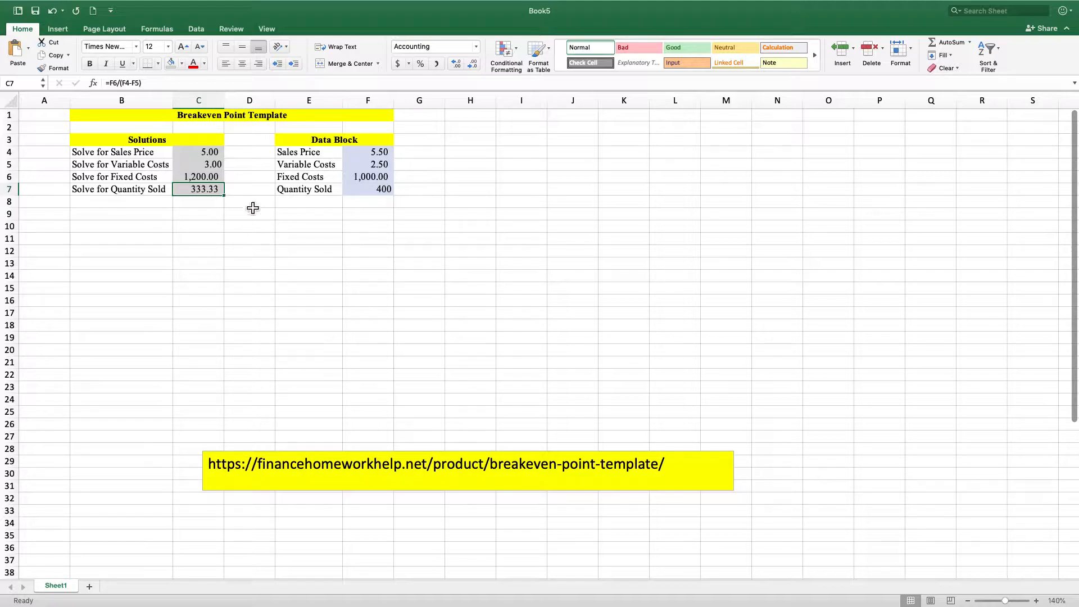
pyautogui.click(111, 83)
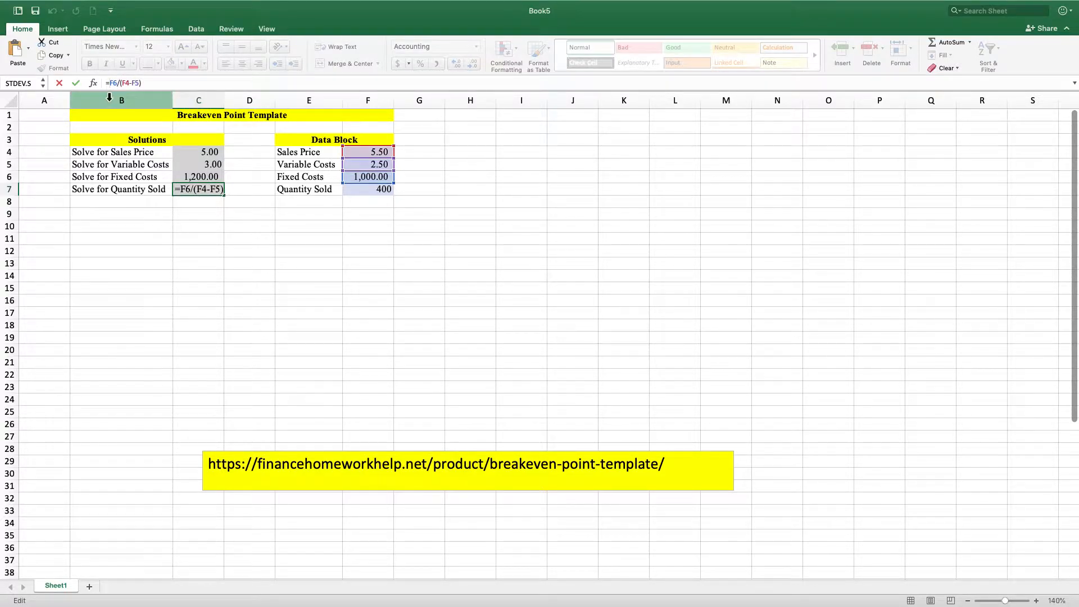
pyautogui.write('roundu')
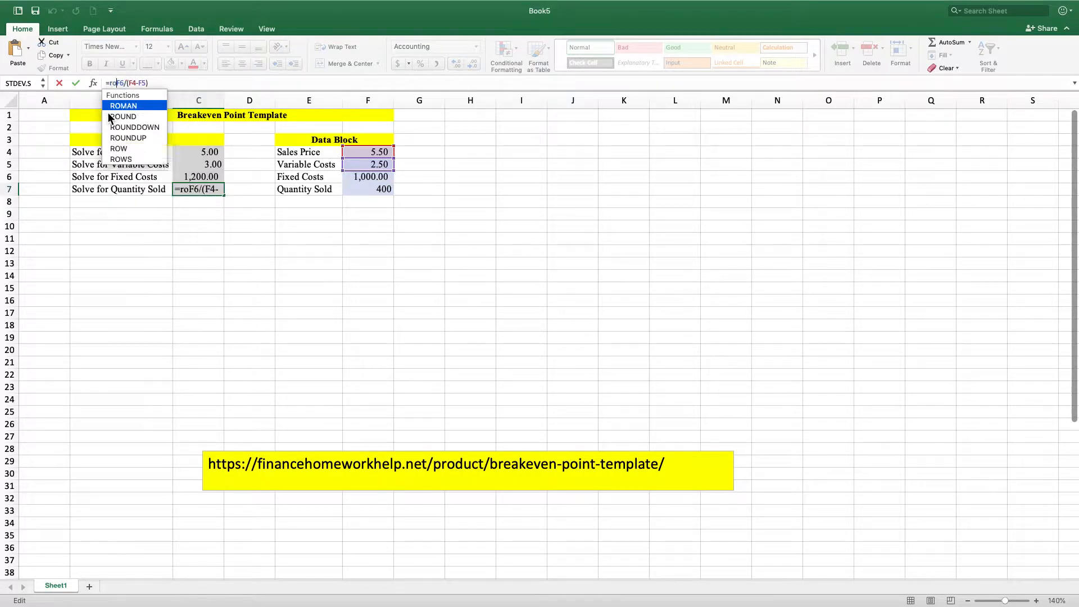
pyautogui.write('p')
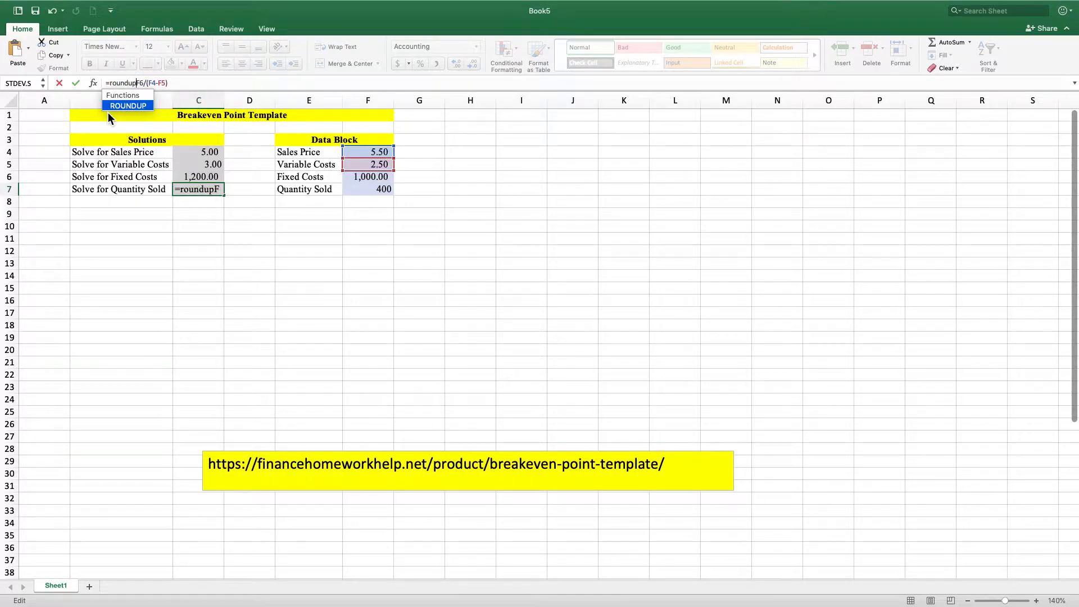
pyautogui.write('((')
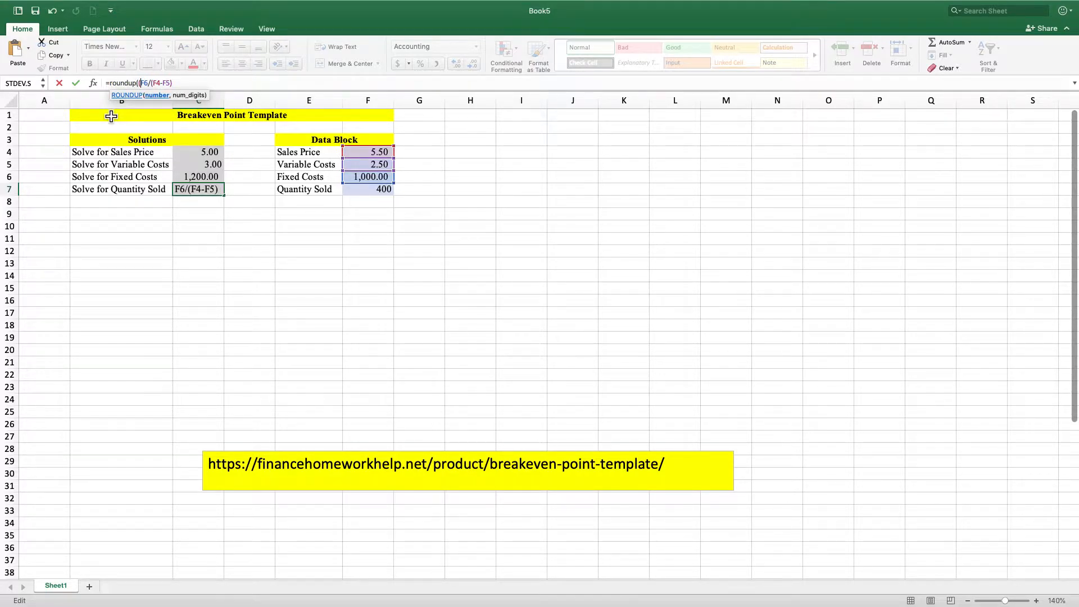
pyautogui.click(177, 83)
pyautogui.write('),0')
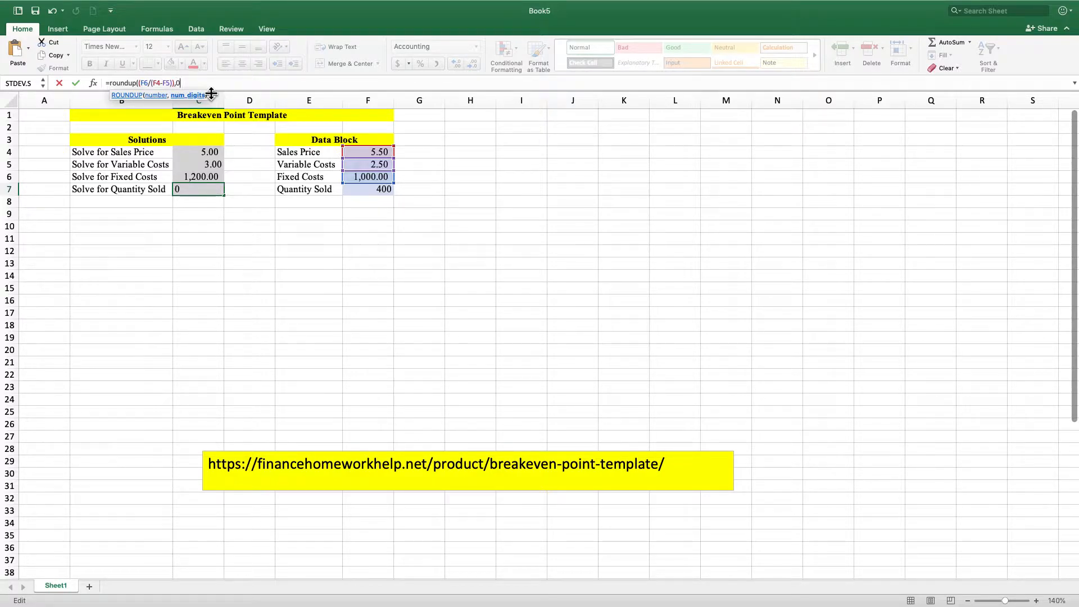
pyautogui.write(')')
pyautogui.press('Return')
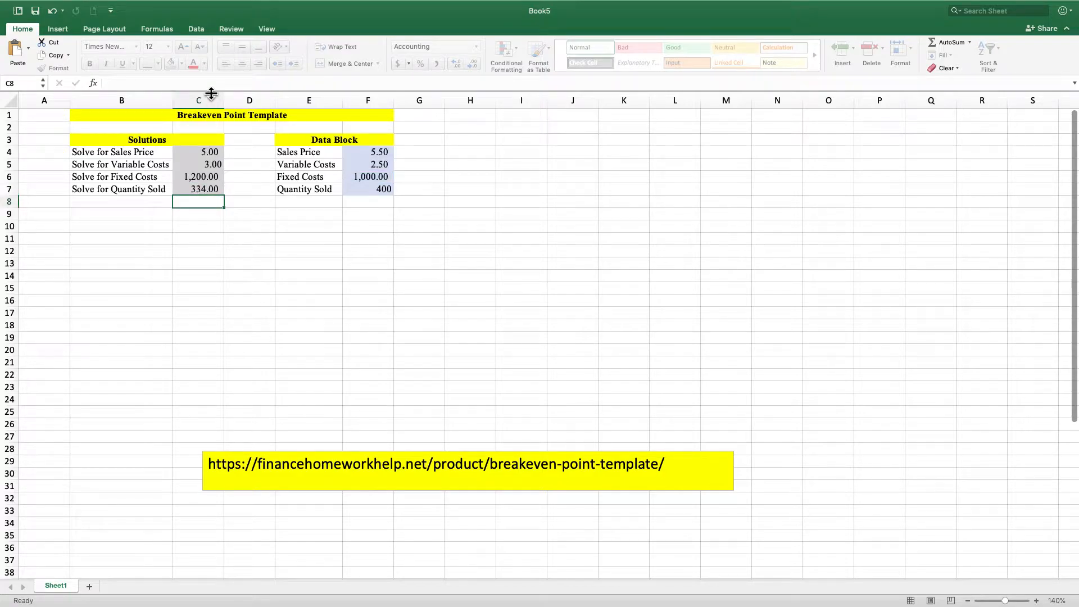
pyautogui.press('Up')
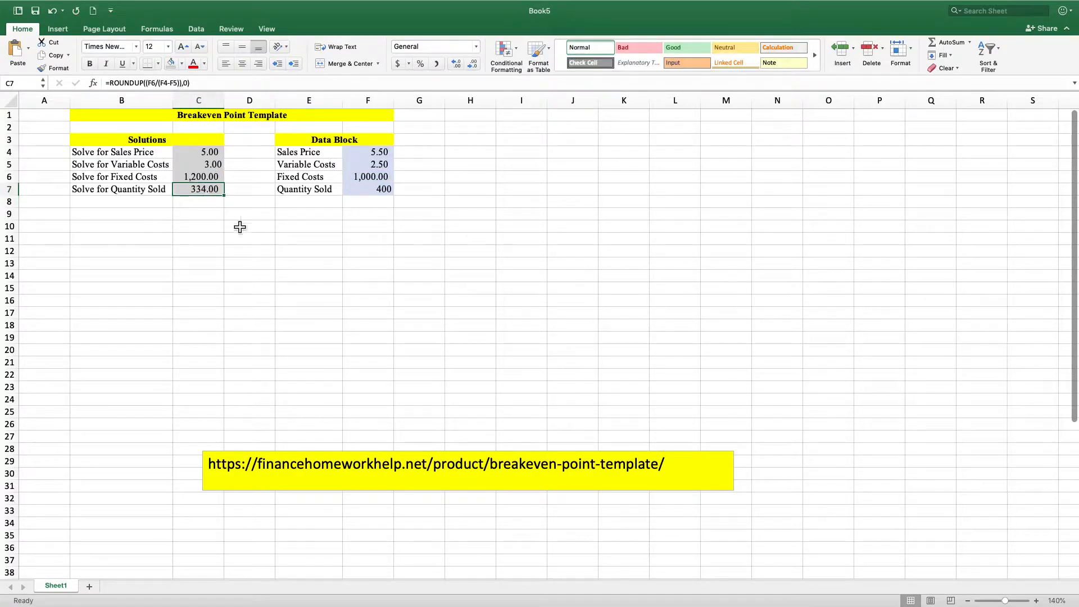
# Set the Quantity Sold input in F7 to 334
pyautogui.click(389, 196)
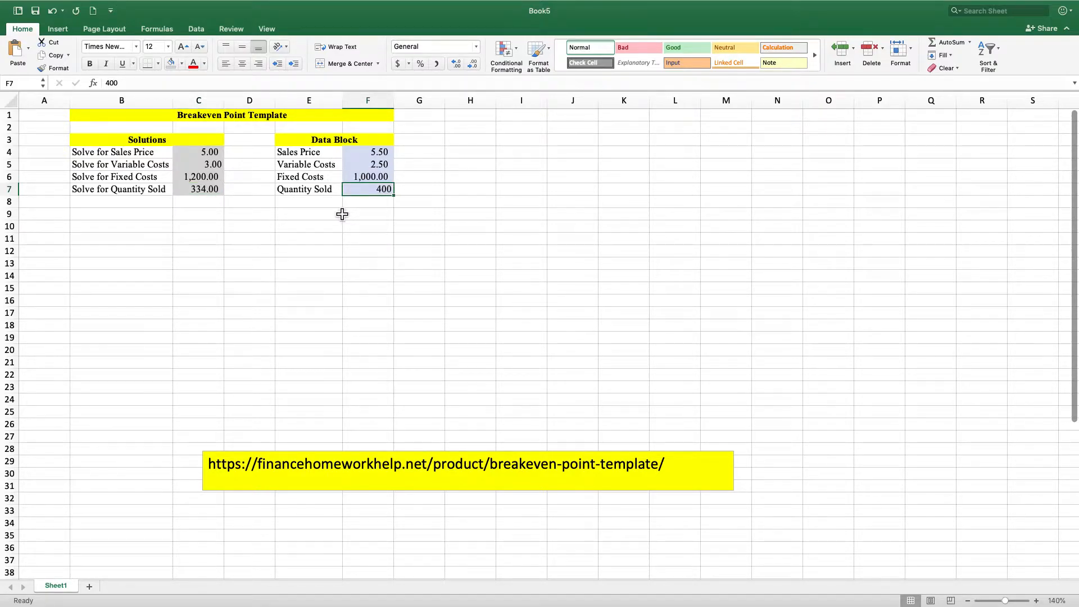
pyautogui.write('334')
pyautogui.press('Return')
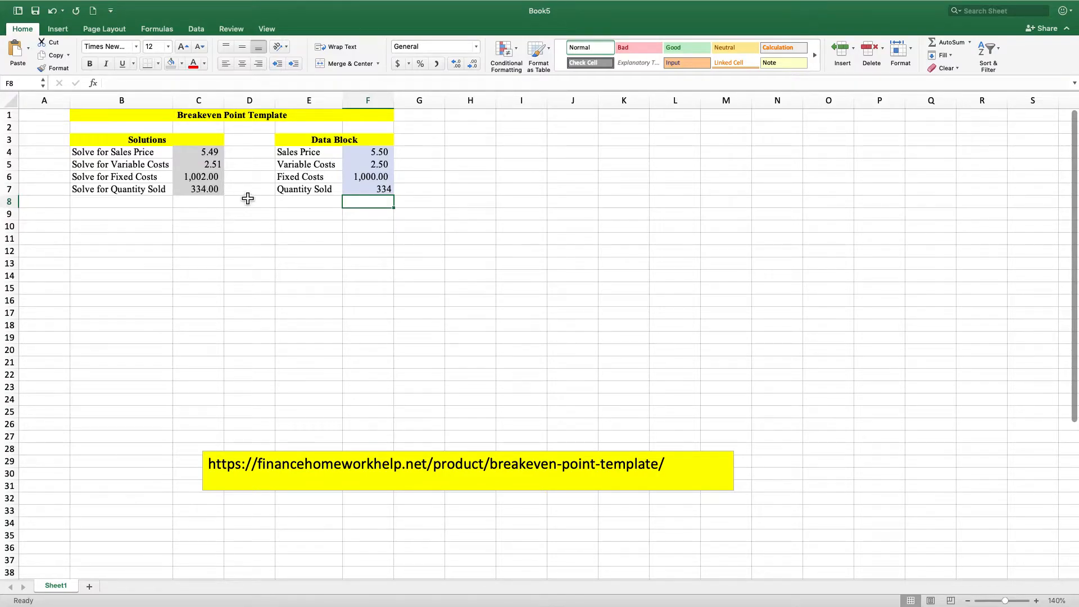
# Set the Variable Costs input in F5 of the data block to 3
pyautogui.click(374, 157)
pyautogui.click(372, 164)
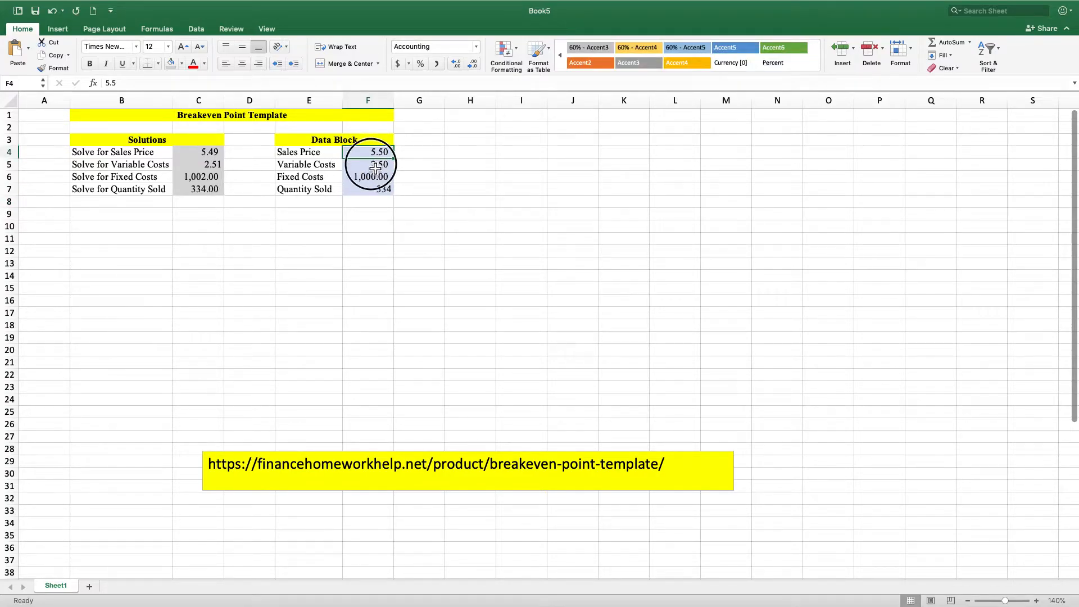
pyautogui.press('Escape')
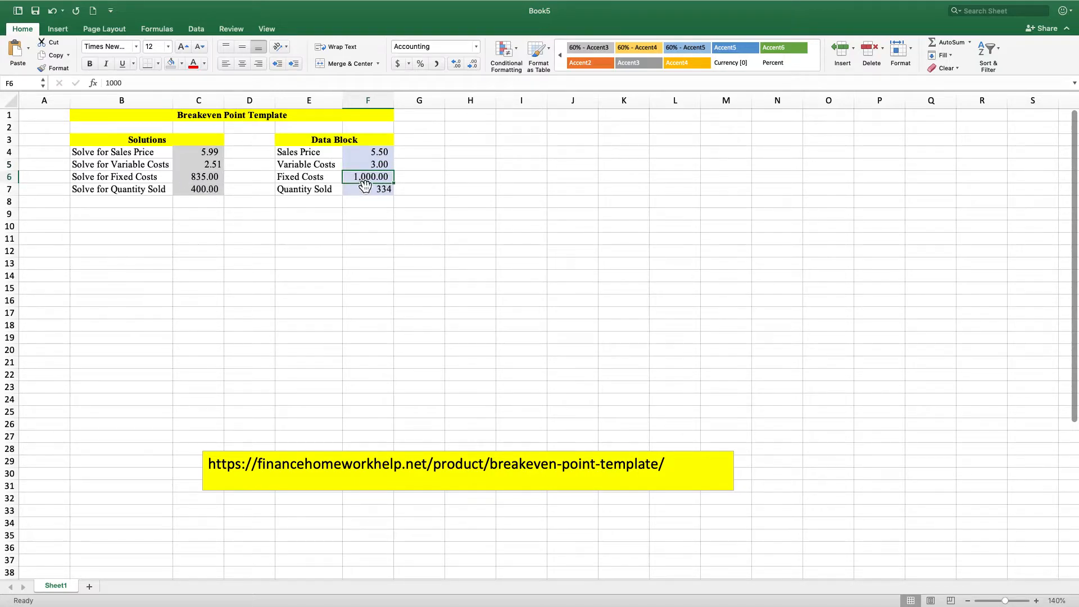
# Set the Quantity Sold input in F7 to 400 and dismiss the Save As dialog without saving
pyautogui.click(386, 190)
pyautogui.write('400')
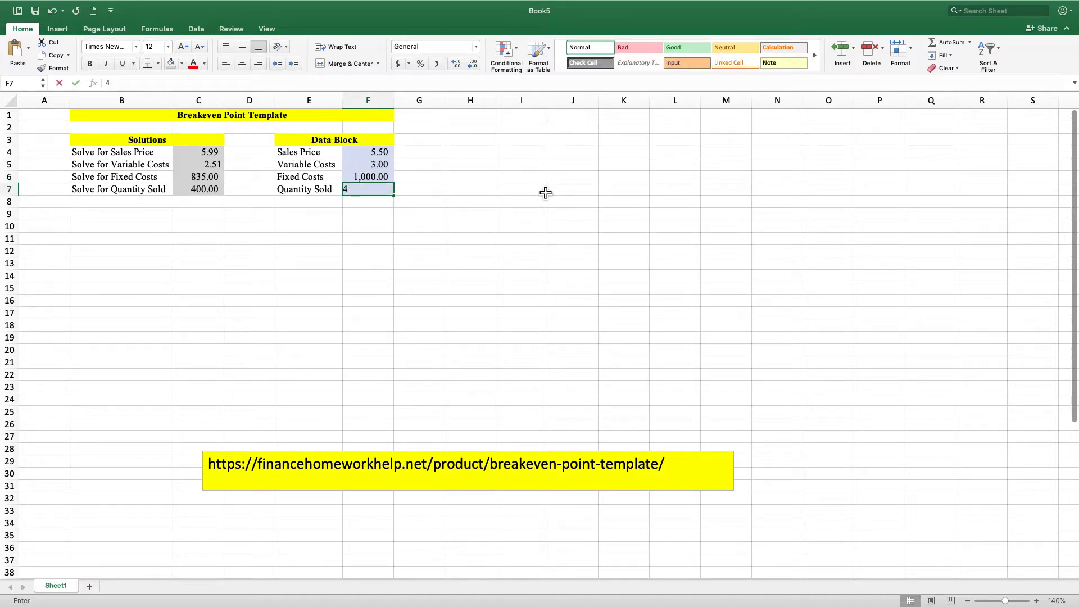
pyautogui.press('Return')
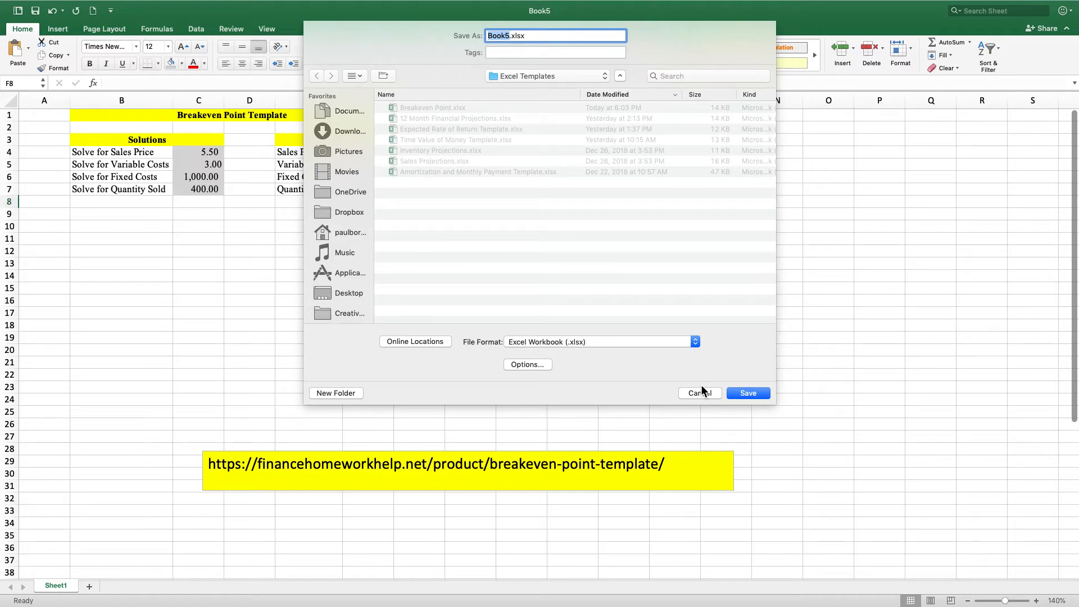
pyautogui.click(699, 392)
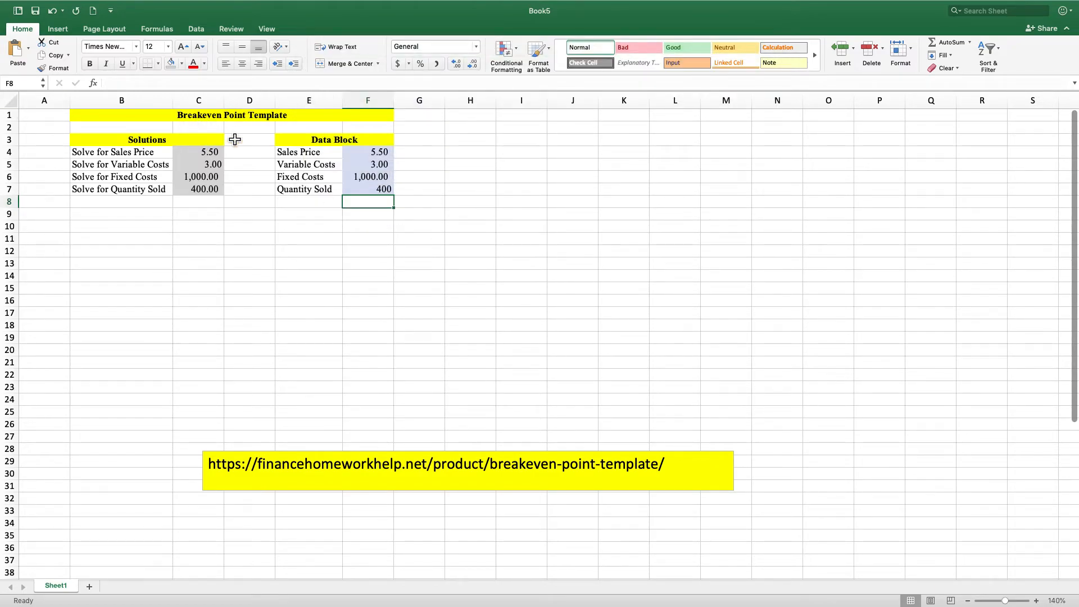